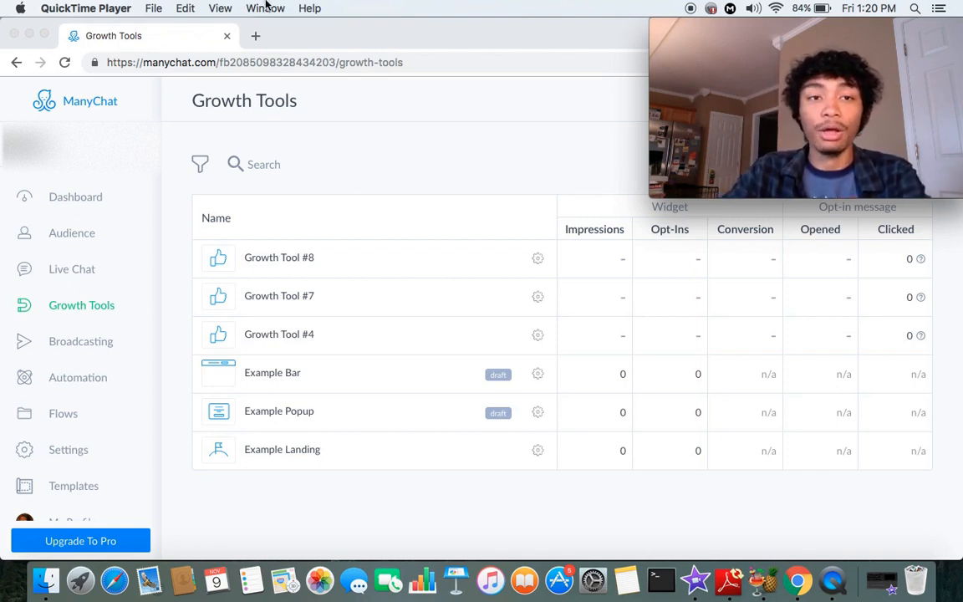
click(219, 8)
click(480, 44)
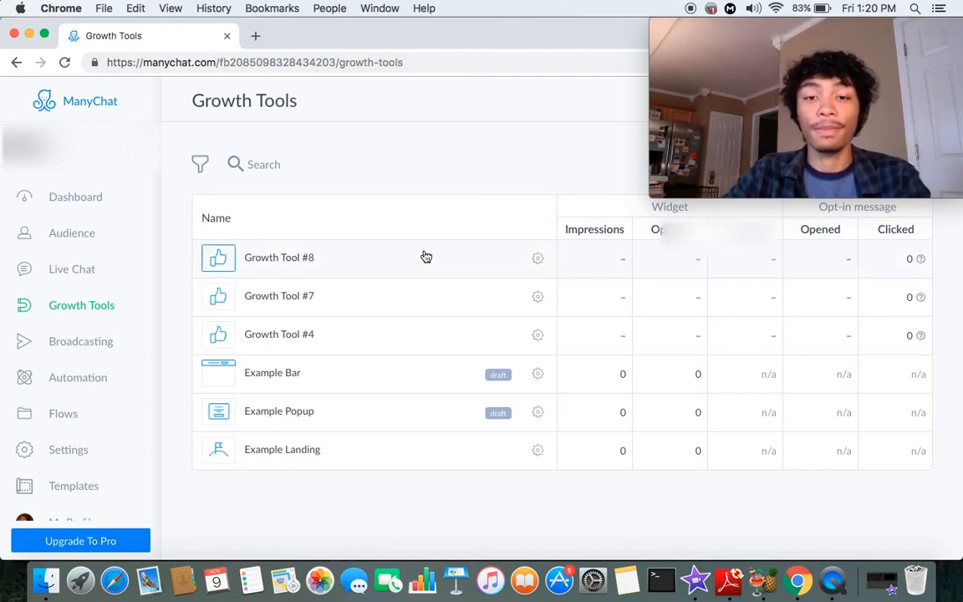
- Try to create a new growth tool, moving the floating video window out of the way
drag(744, 27, 109, 32)
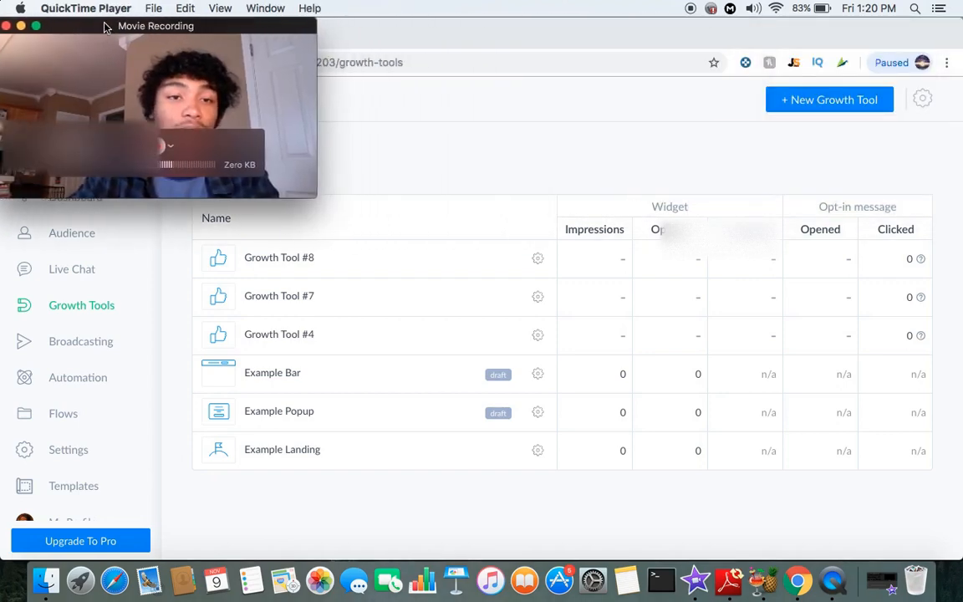
click(560, 100)
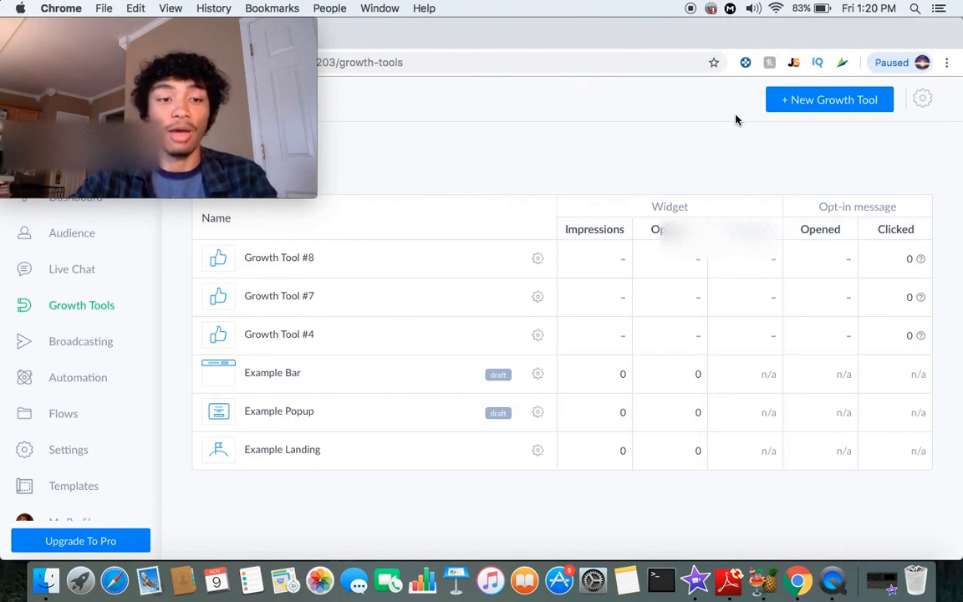
click(817, 107)
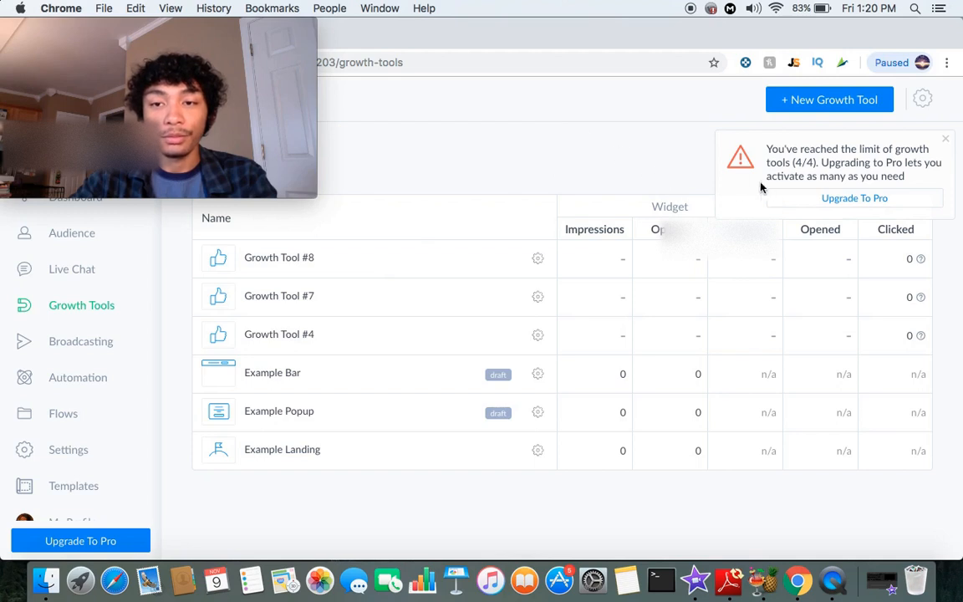
click(945, 138)
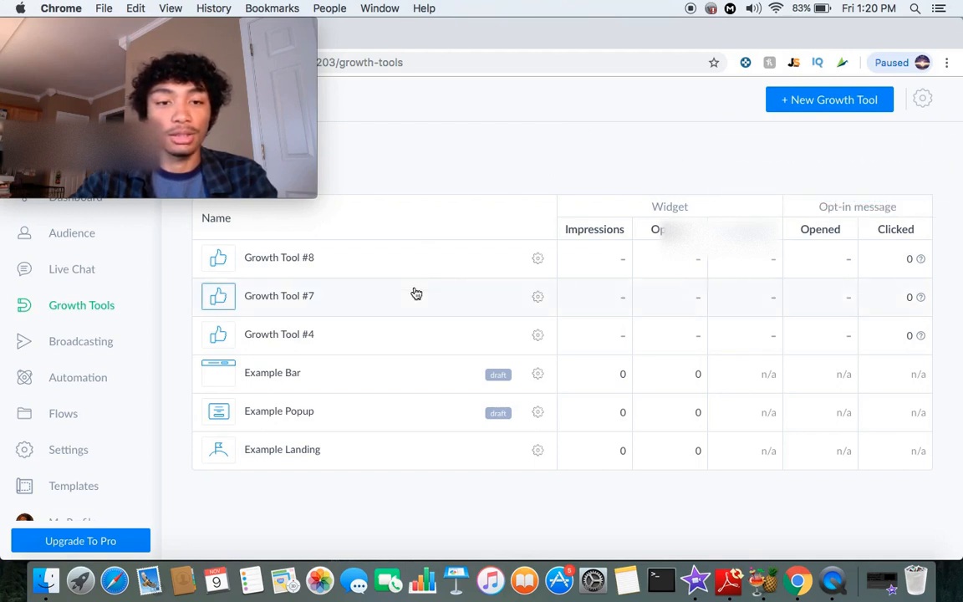
- Open Growth Tool #8 and start editing its Ebook Sender opt-in message
click(469, 271)
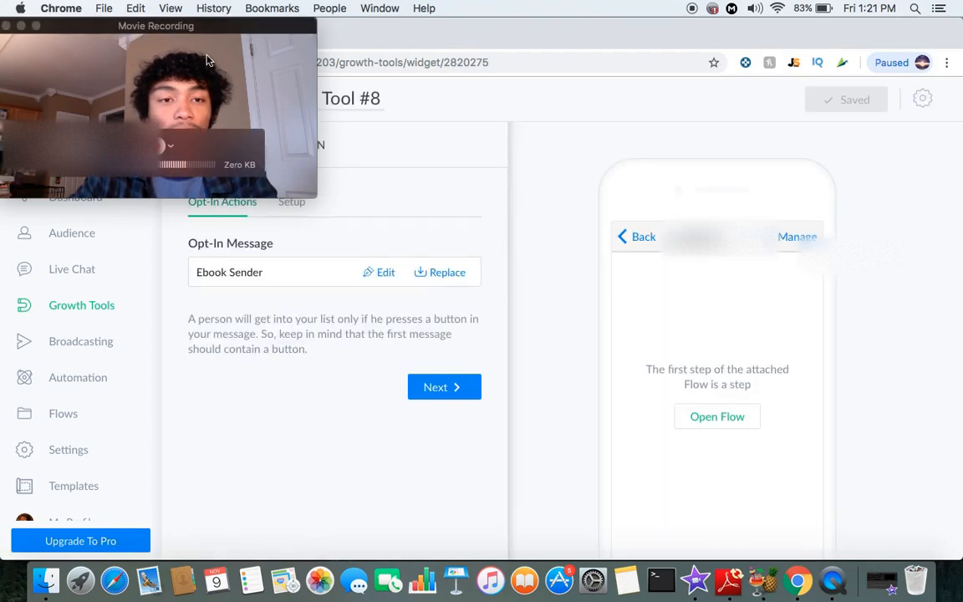
drag(199, 35, 834, 35)
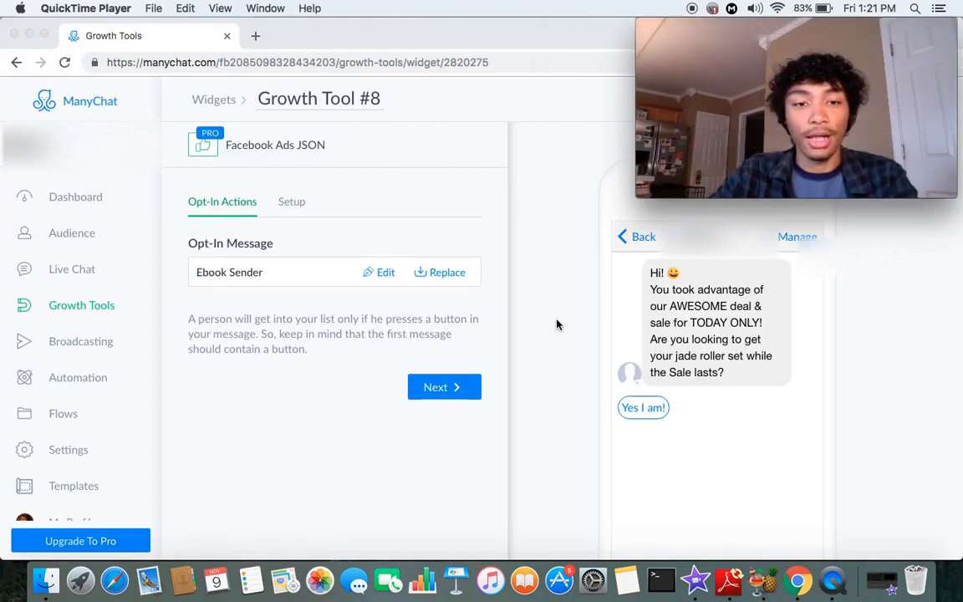
click(385, 277)
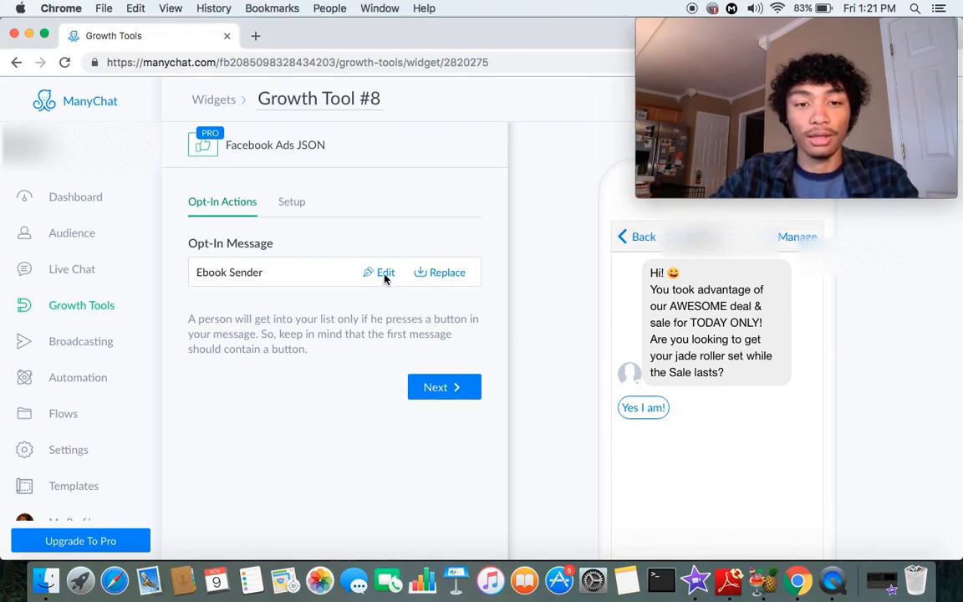
click(384, 274)
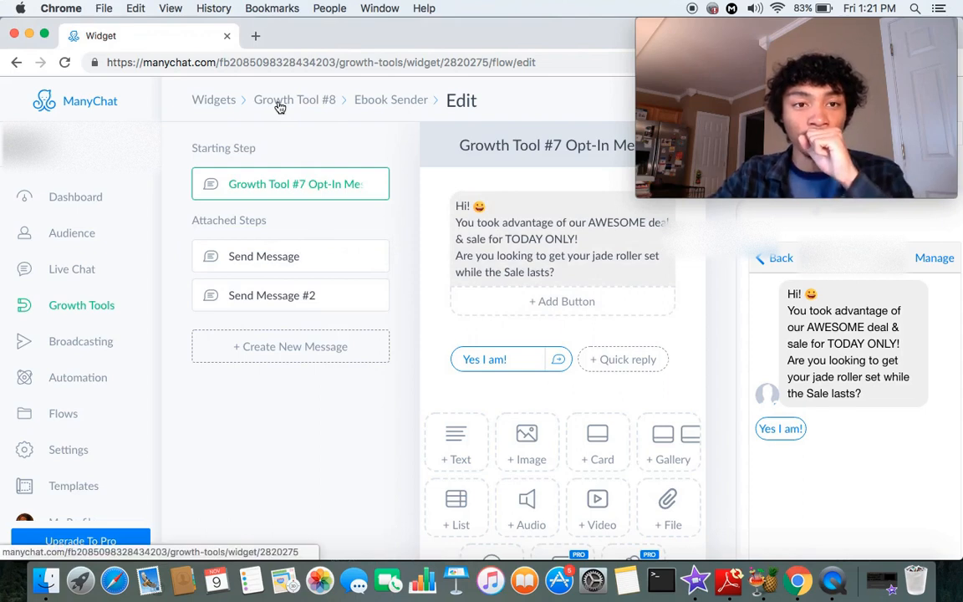
- Delete the existing text from the starting step's message block
click(478, 239)
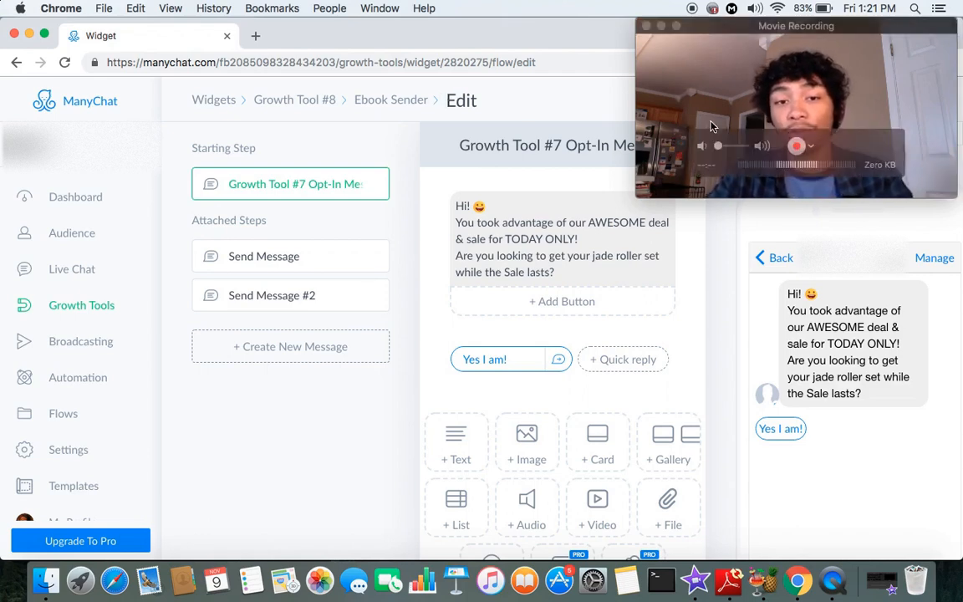
click(536, 261)
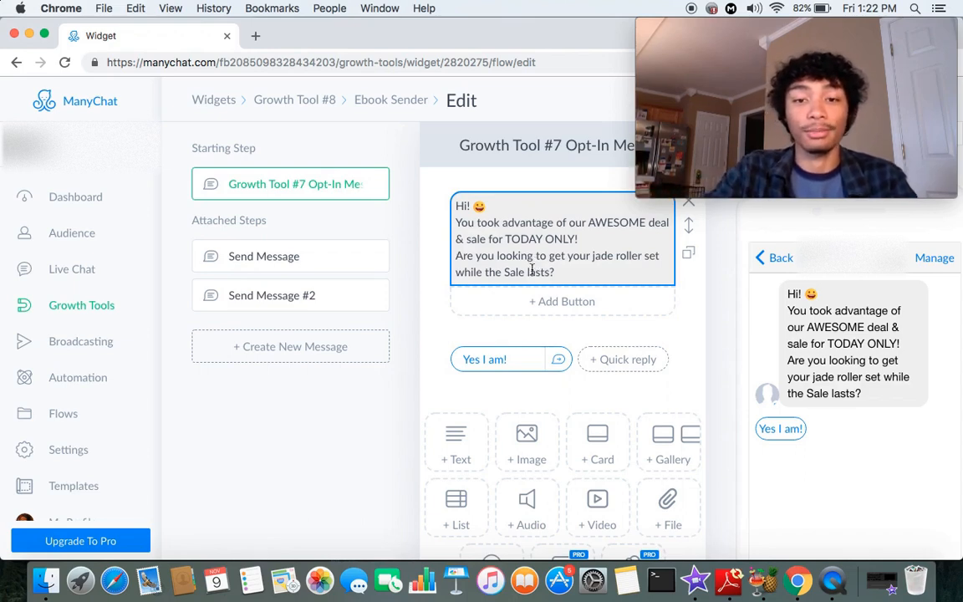
triple_click(577, 272)
click(578, 271)
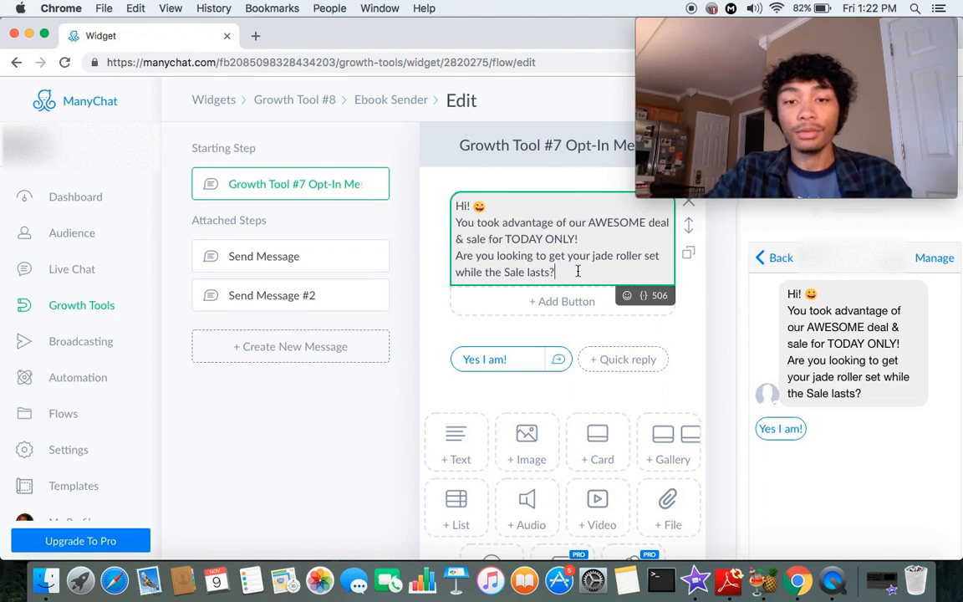
drag(578, 271, 456, 214)
key(BackSpace)
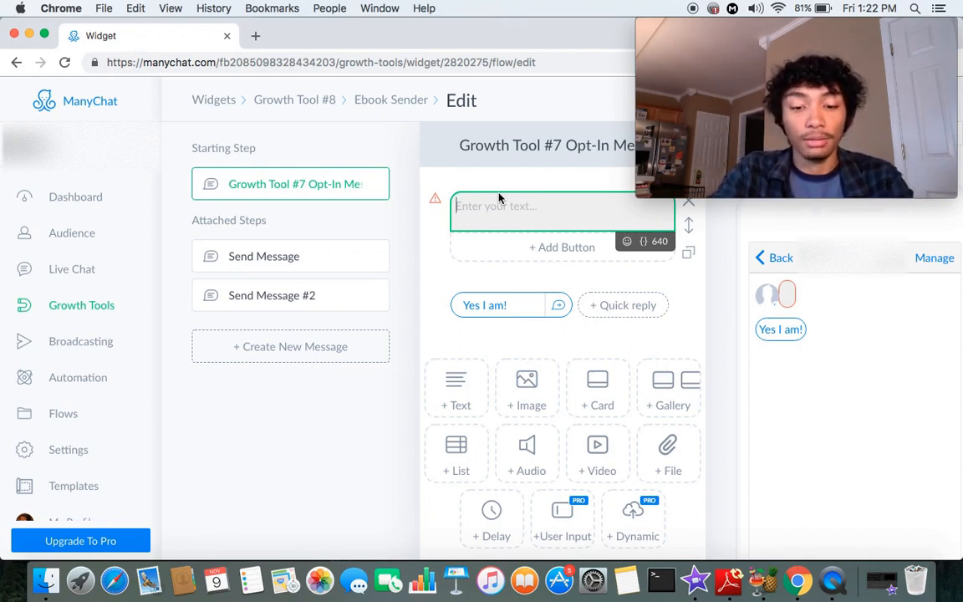
- Write the greeting "Hey" followed by the First Name variable and "!", with a blank line below it
text(Hey)
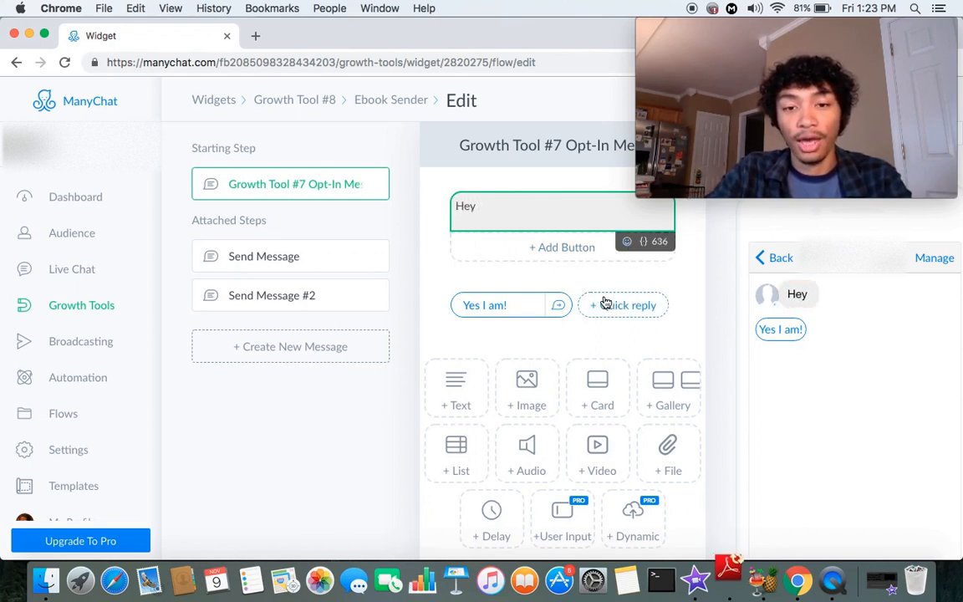
click(641, 242)
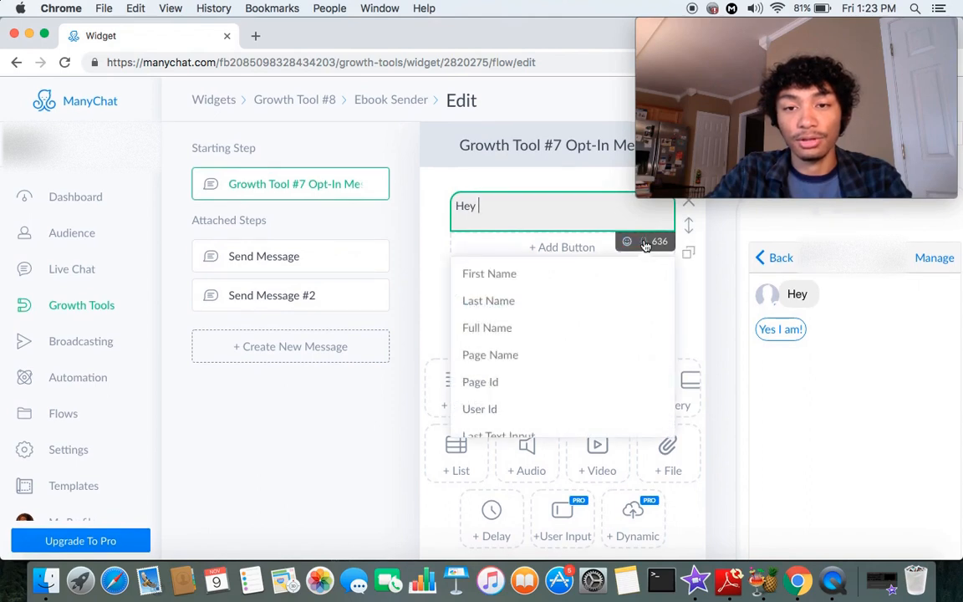
click(573, 279)
click(518, 217)
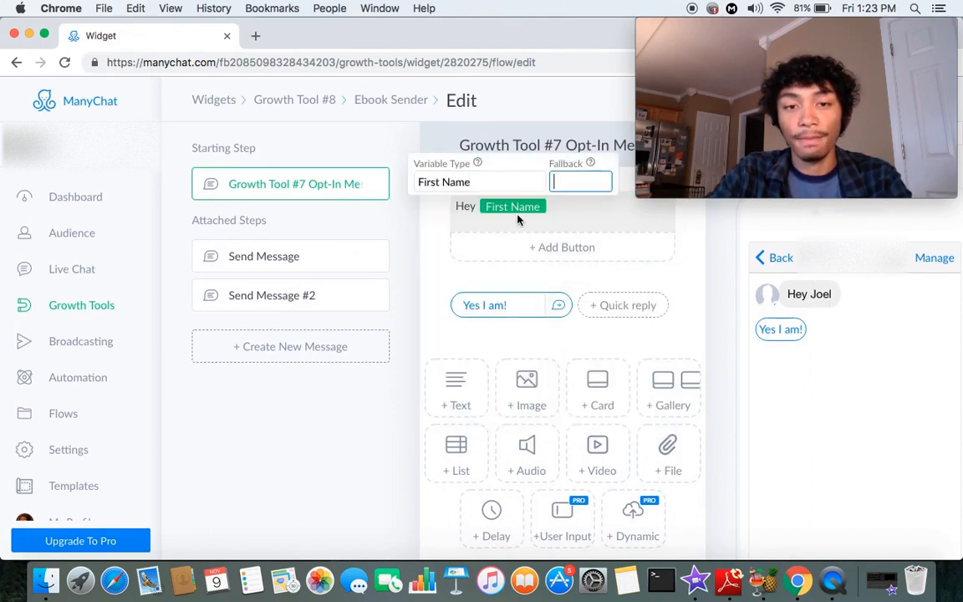
click(562, 217)
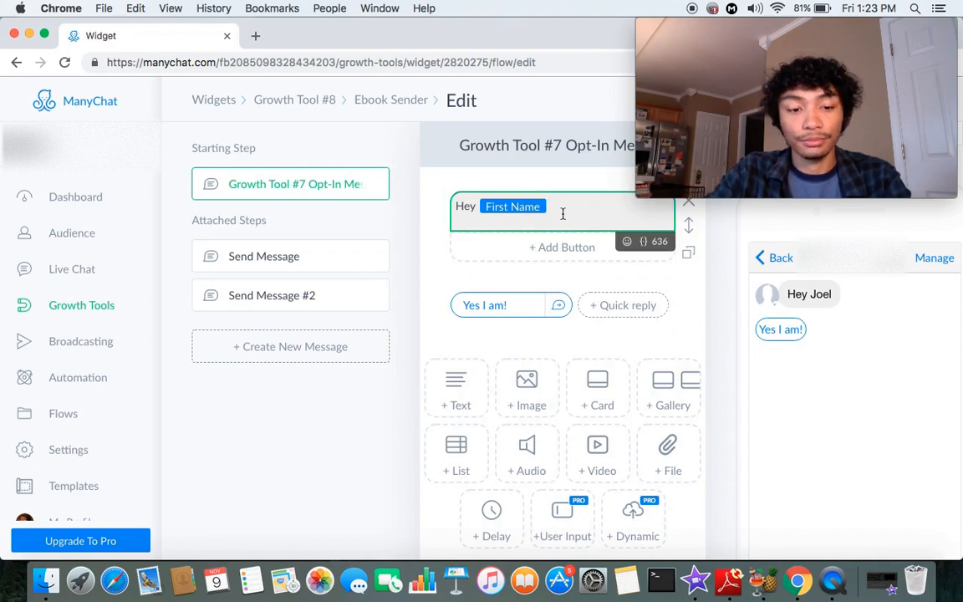
text(!)
key(Return)
key(Return)
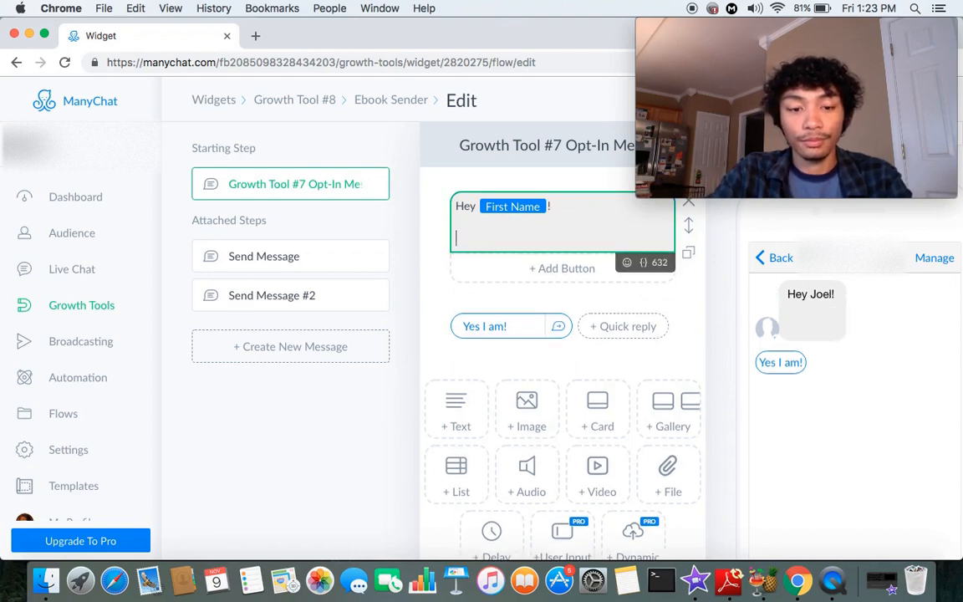
- Add the line "We saw that you were interested in our angleizer ruler!" below the greeting, followed by a blank line
text(We saw th)
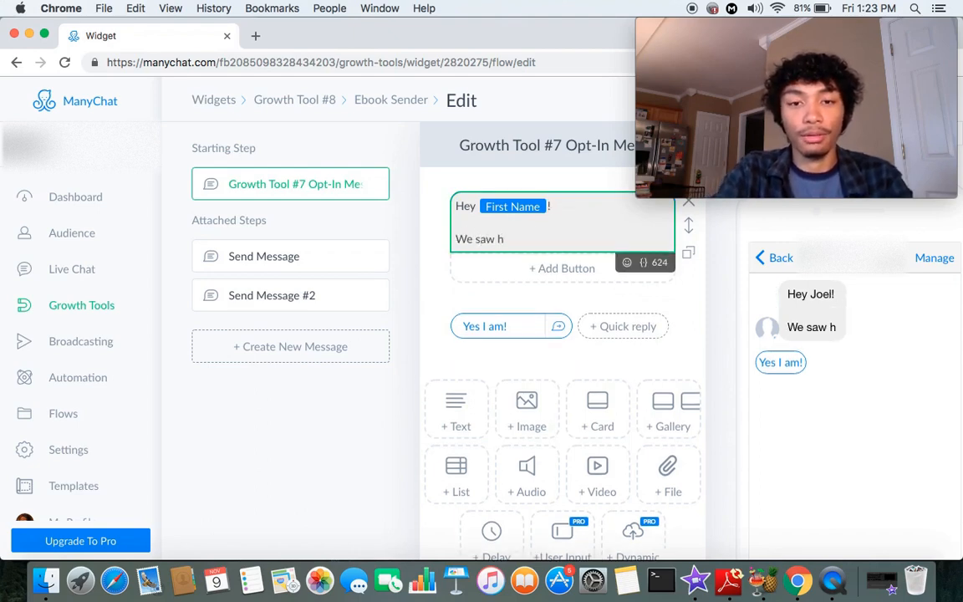
text(at you )
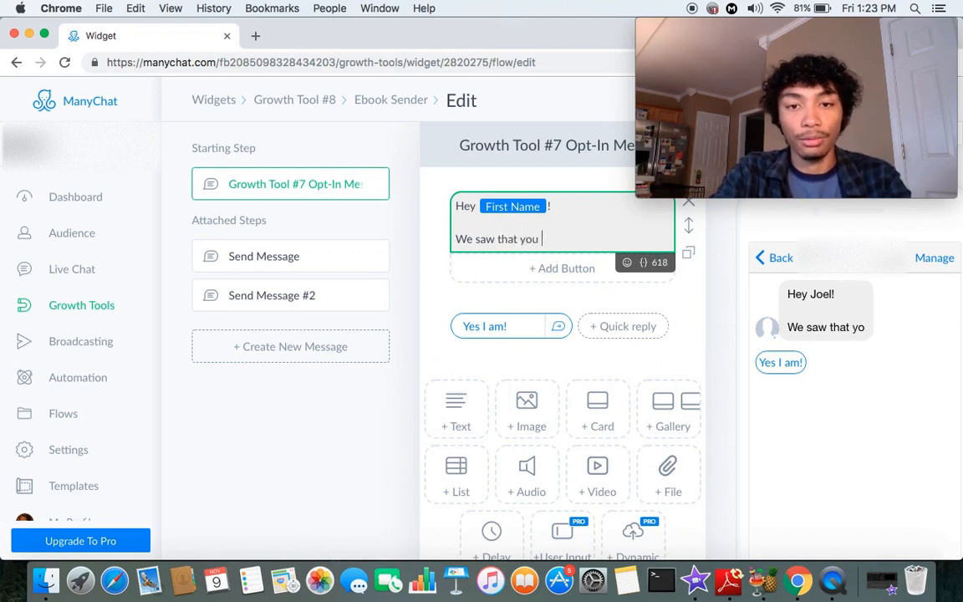
text(were intereste)
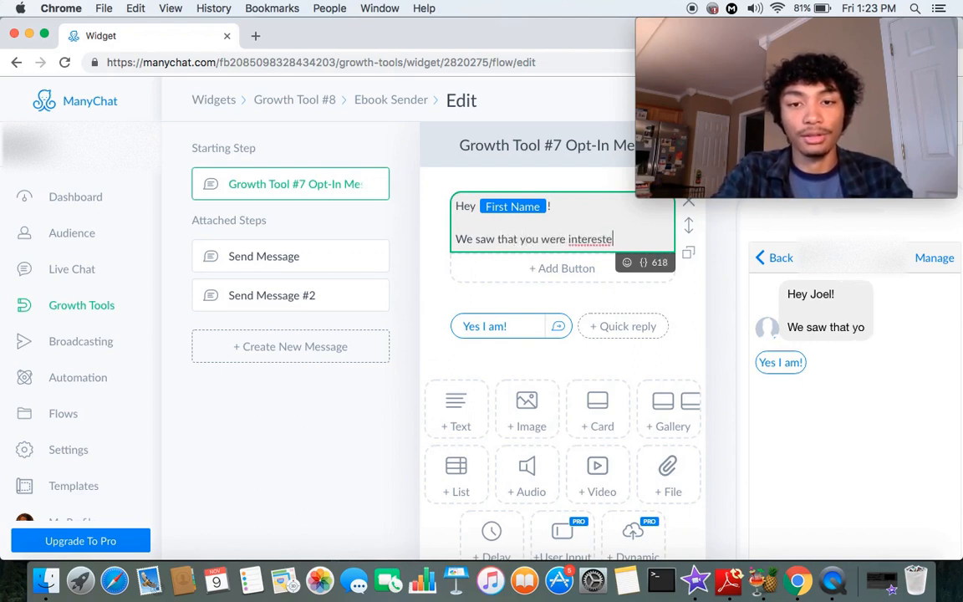
text(d in our a)
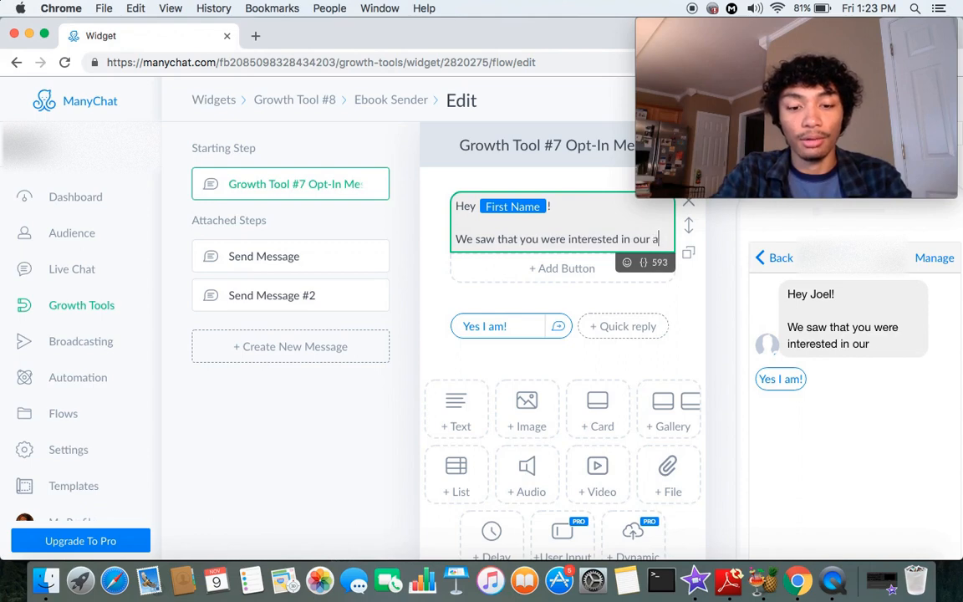
text(ngleizer )
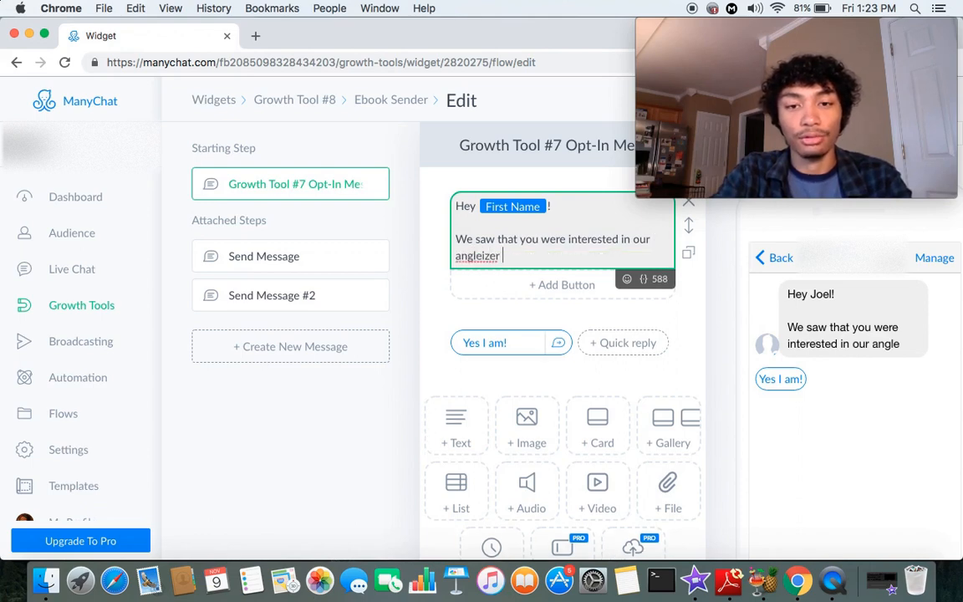
text(rule)
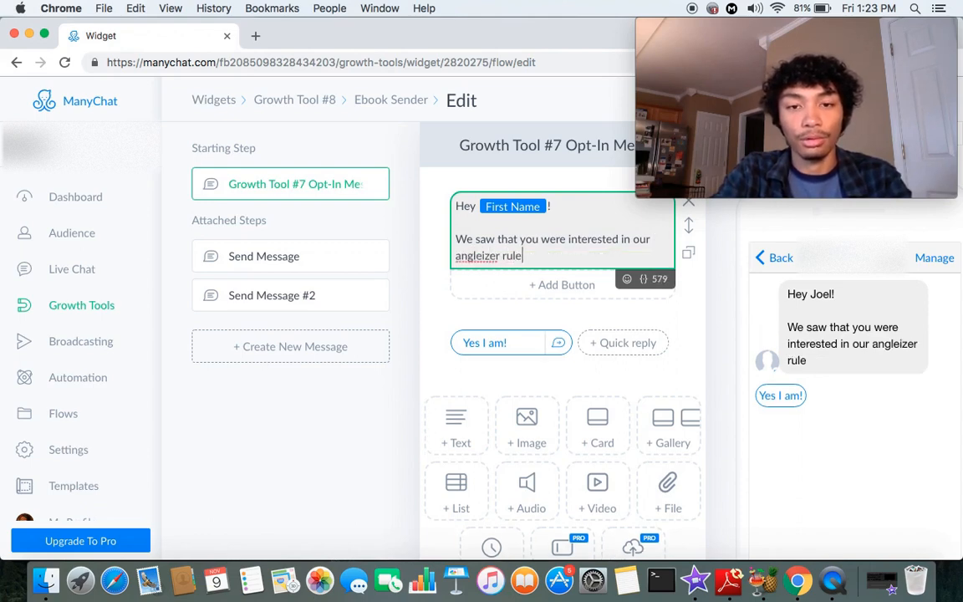
text(r!)
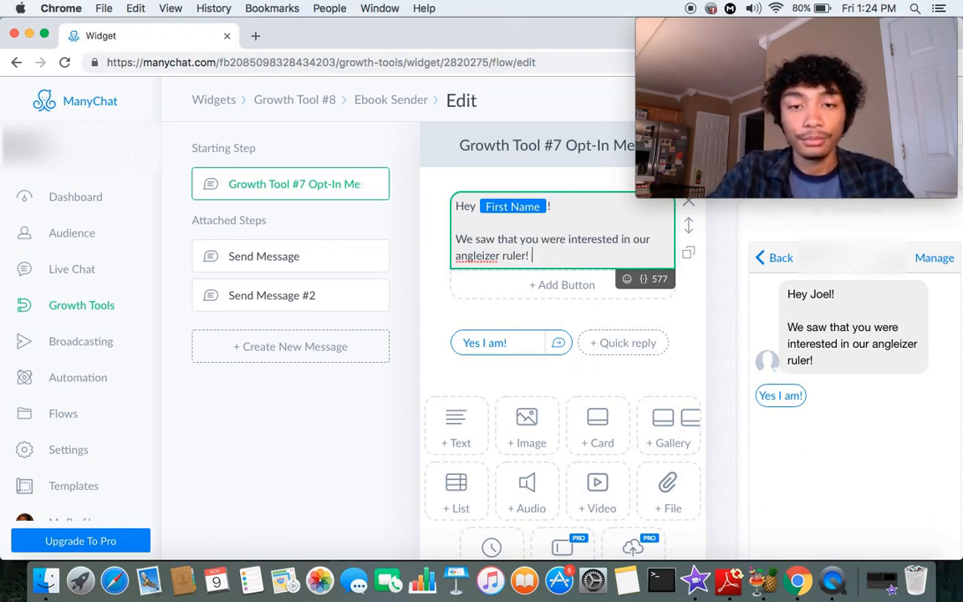
key(Return)
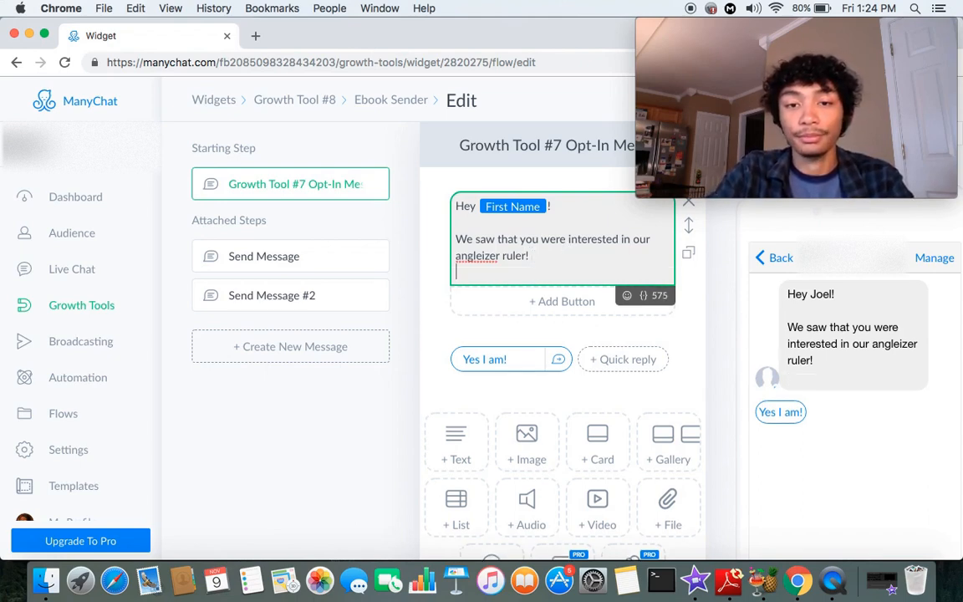
key(Return)
text(WE)
key(BackSpace)
key(BackSpace)
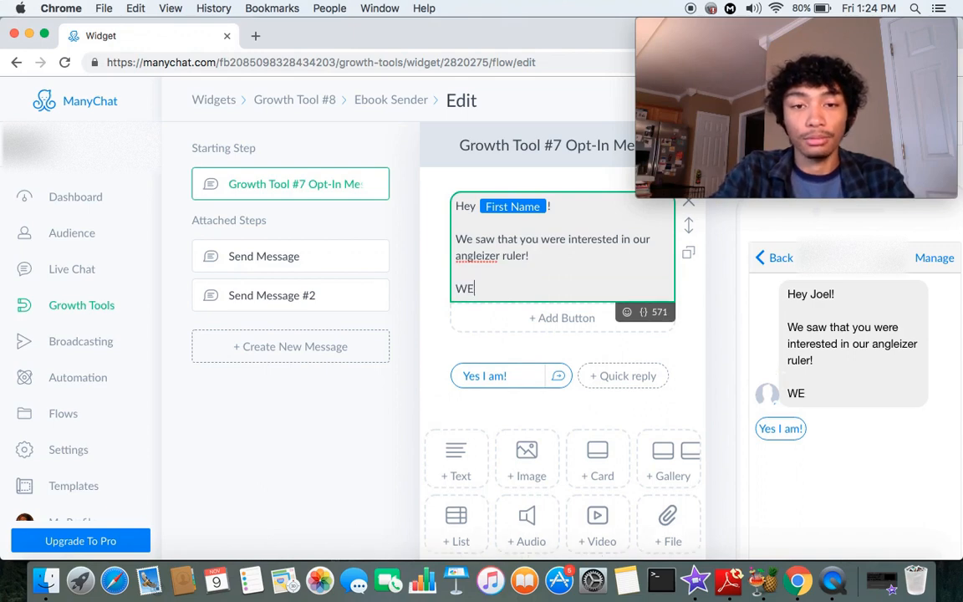
text(e hop)
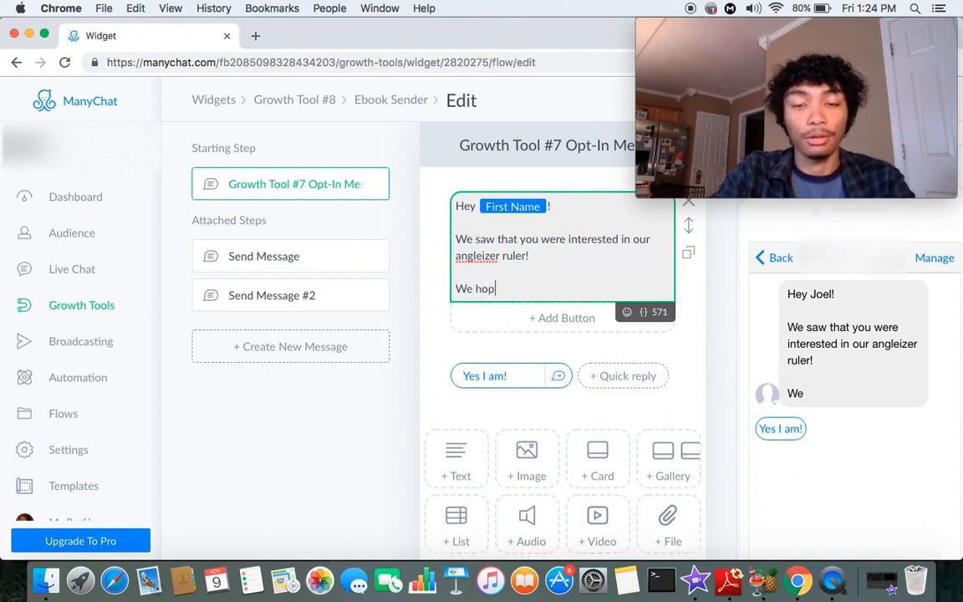
text(e that you are)
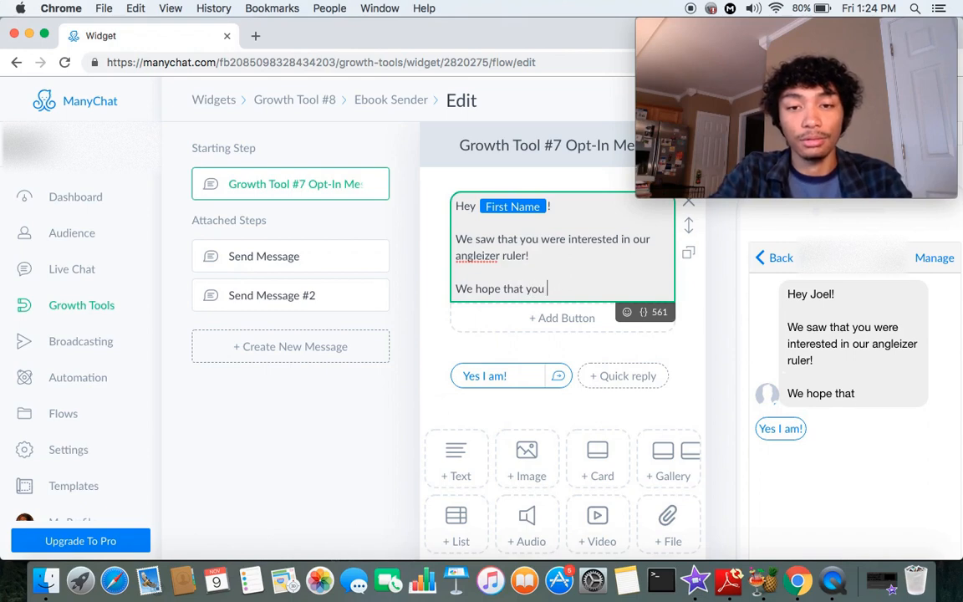
key(BackSpace)
key(BackSpace)
key(BackSpace)
key(BackSpace)
key(BackSpace)
key(BackSpace)
key(BackSpace)
key(BackSpace)
key(BackSpace)
key(BackSpace)
key(BackSpace)
key(BackSpace)
key(BackSpace)
key(BackSpace)
key(BackSpace)
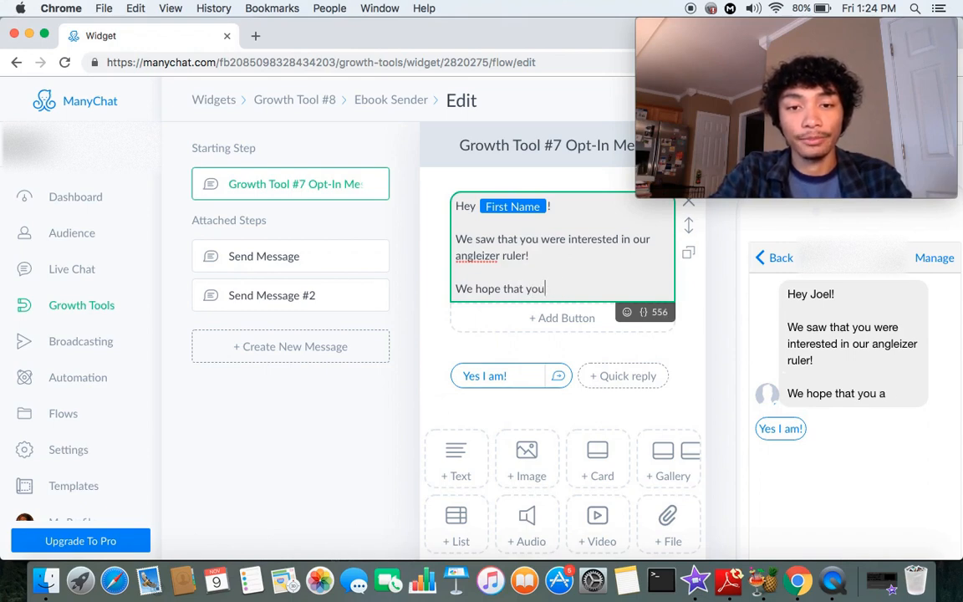
key(BackSpace)
key(BackSpace)
key(BackSpace)
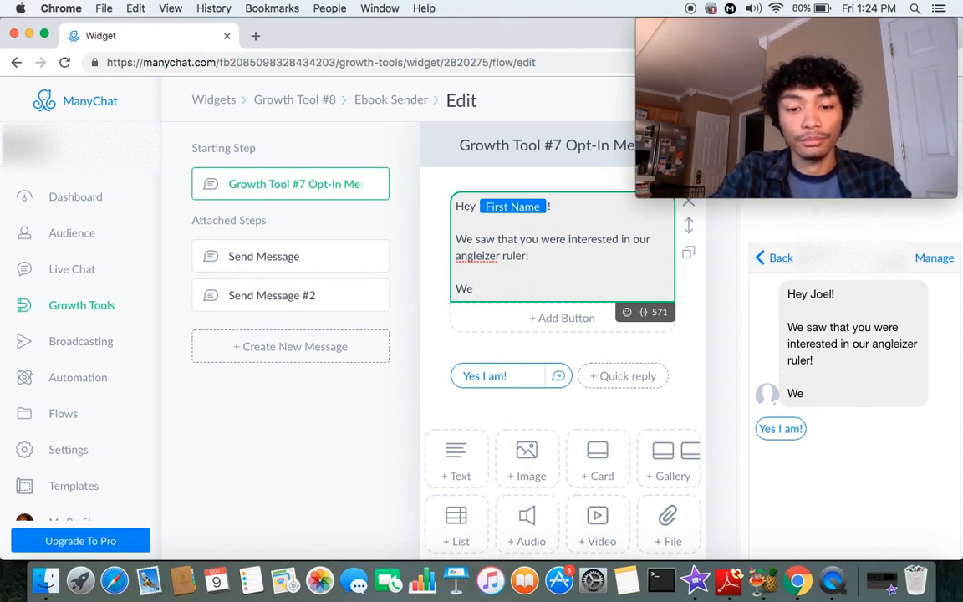
key(BackSpace)
key(BackSpace)
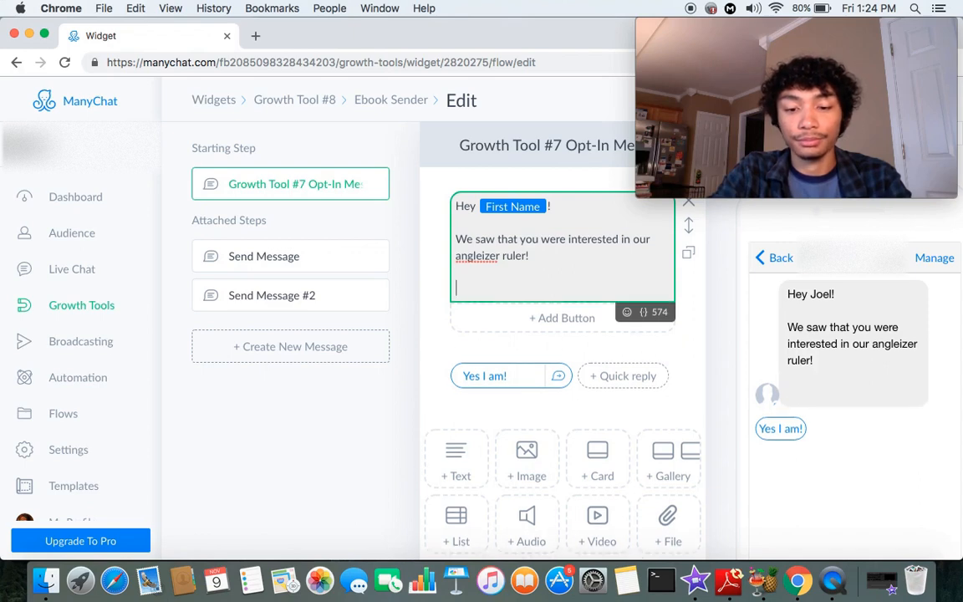
text(Hi)
key(BackSpace)
key(BackSpace)
- Add the question "Would you like to see a video of our product in use?" as the message's last paragraph
text(W)
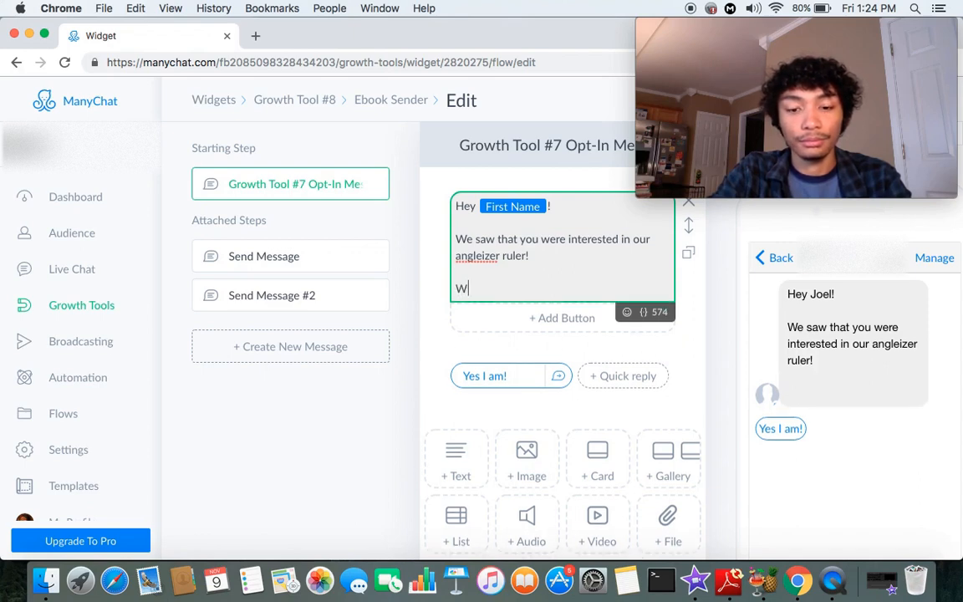
text(ould you like )
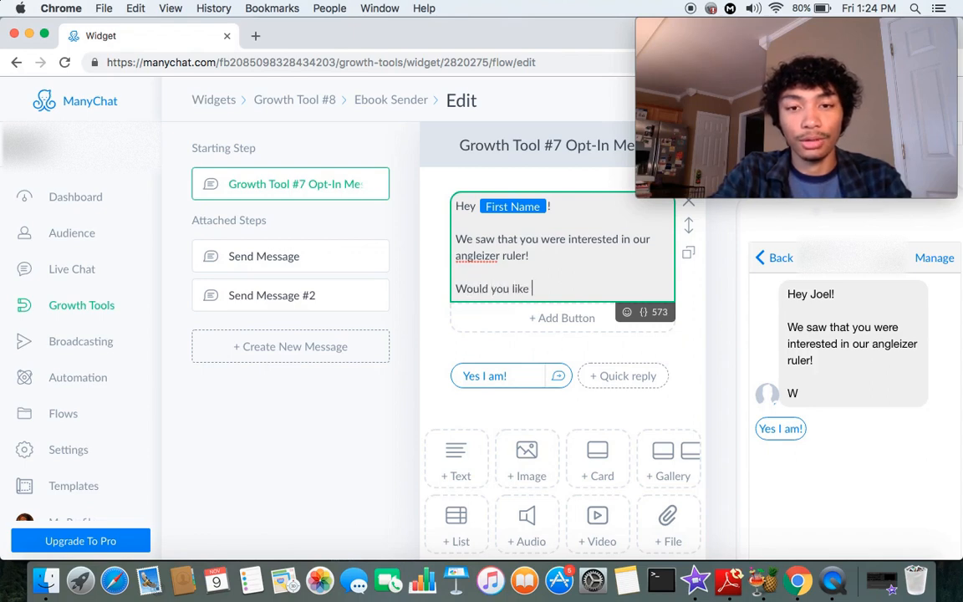
text(to see a vid)
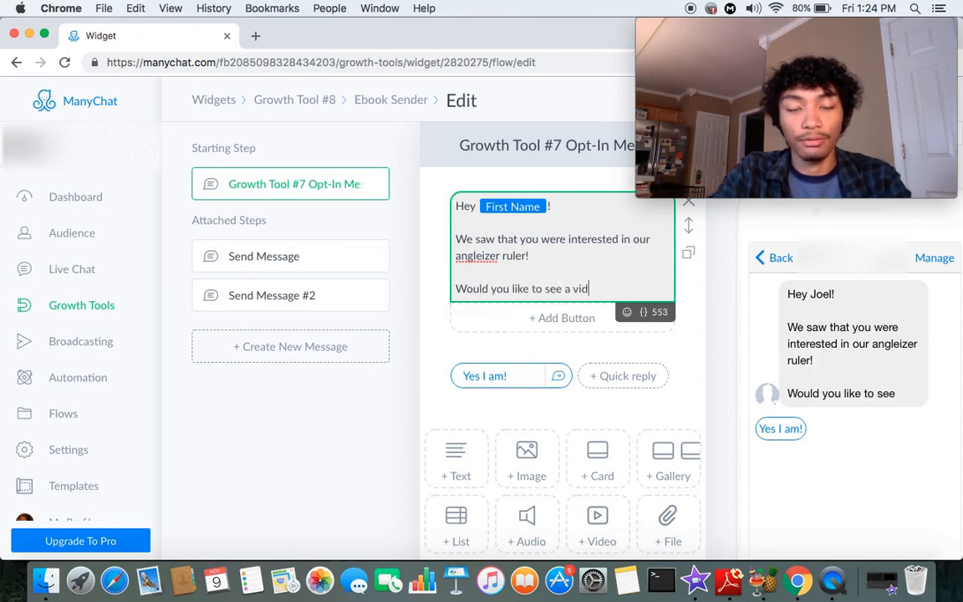
text(eo of)
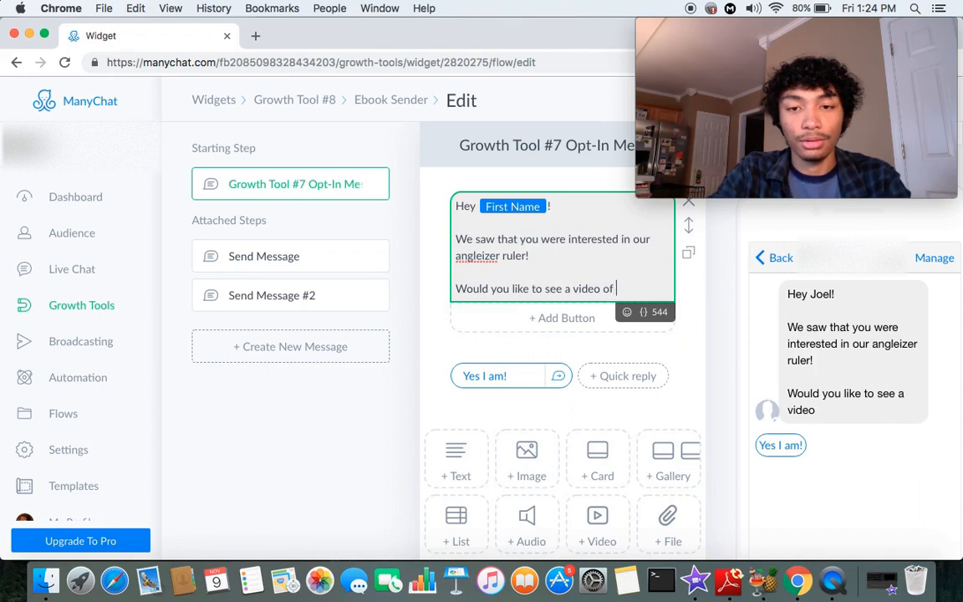
text( our pro)
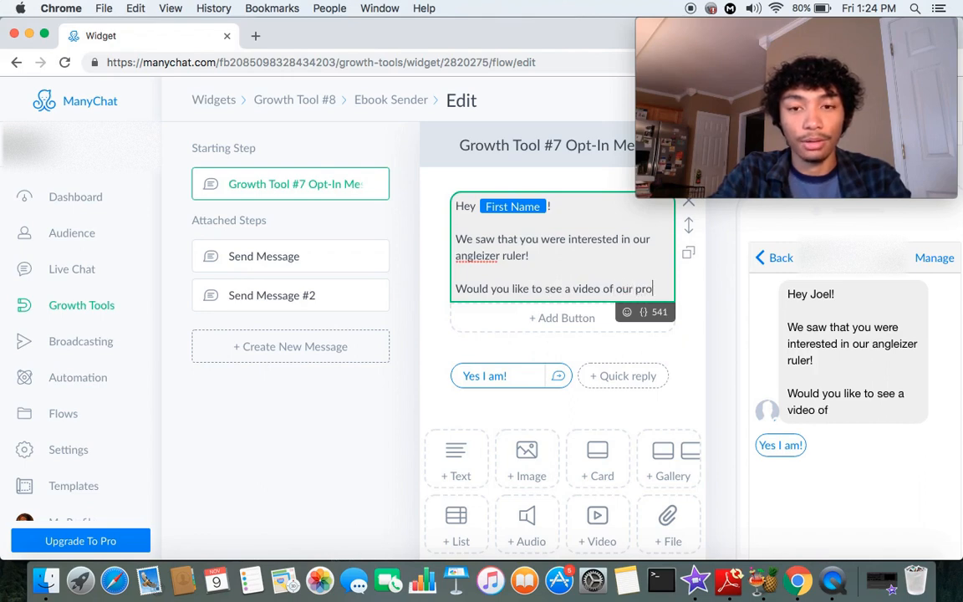
text(duct in use?)
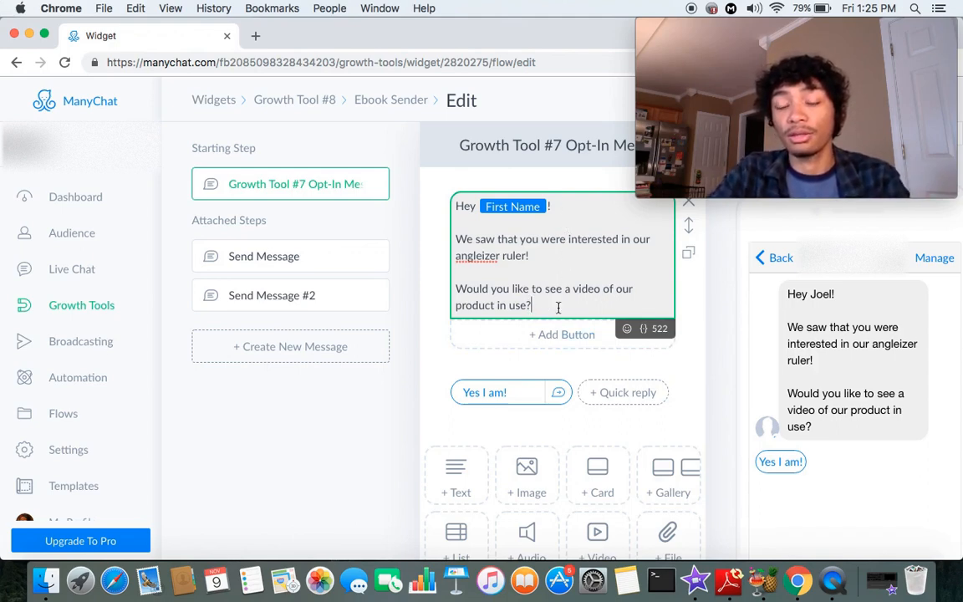
click(574, 307)
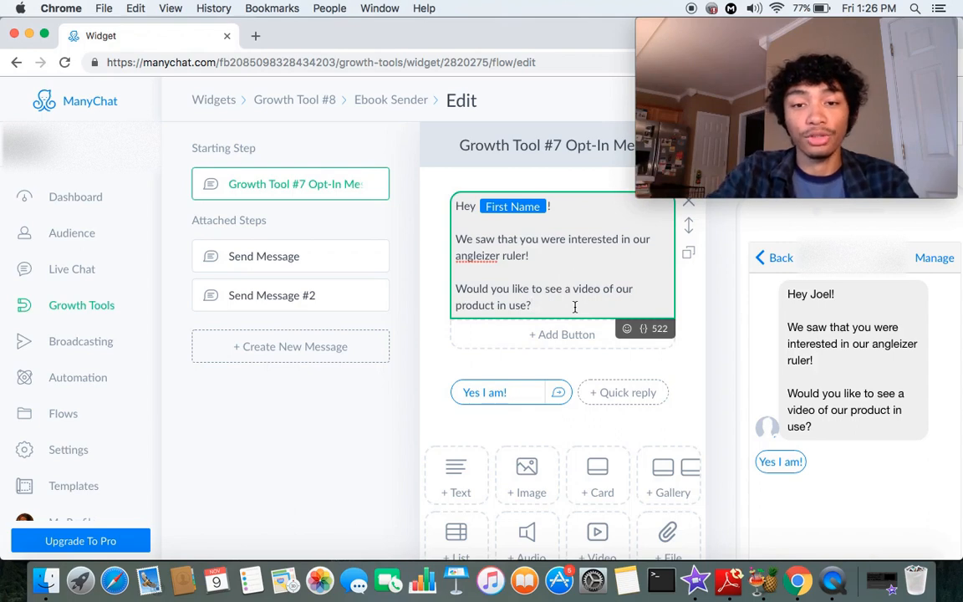
- Replace the video question with "Here's the link to our product!" and add two line breaks after it
drag(574, 306, 449, 285)
key(BackSpace)
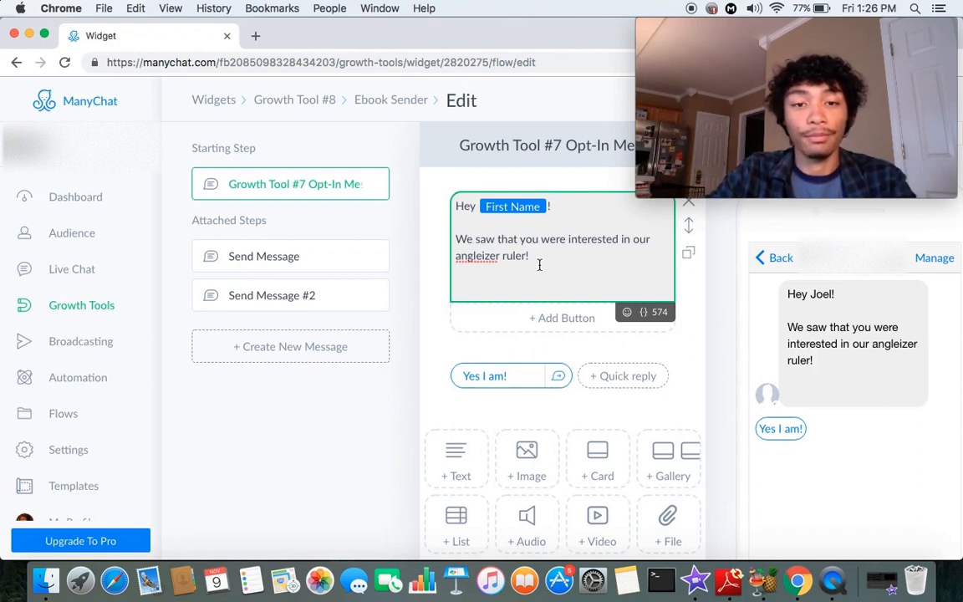
text(Here)
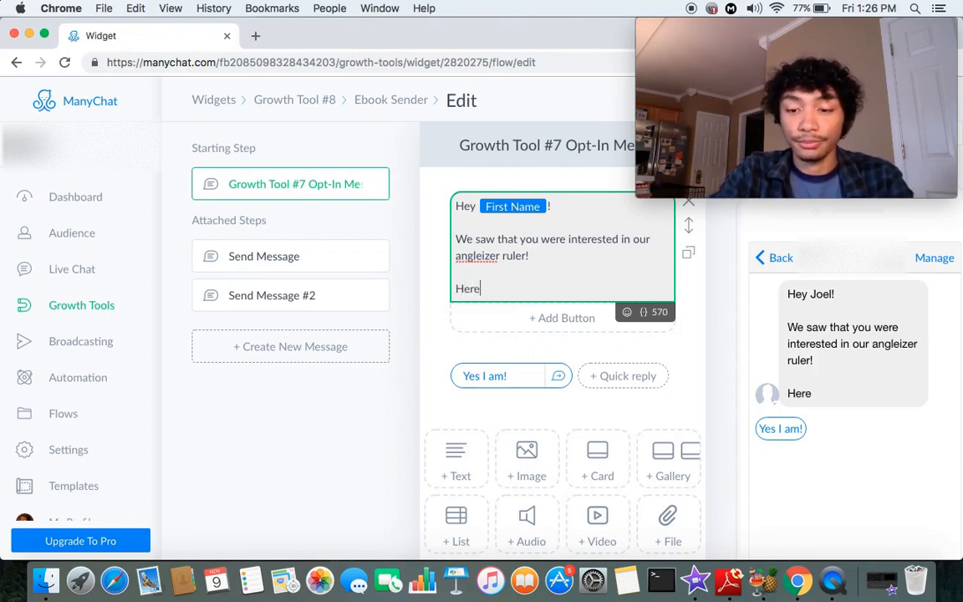
text('s the link t)
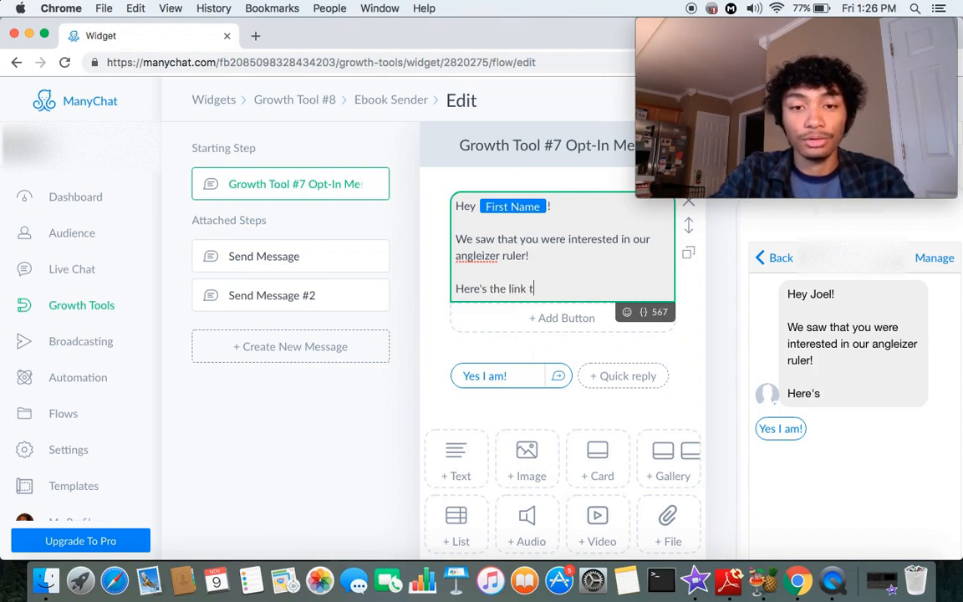
text(o our product)
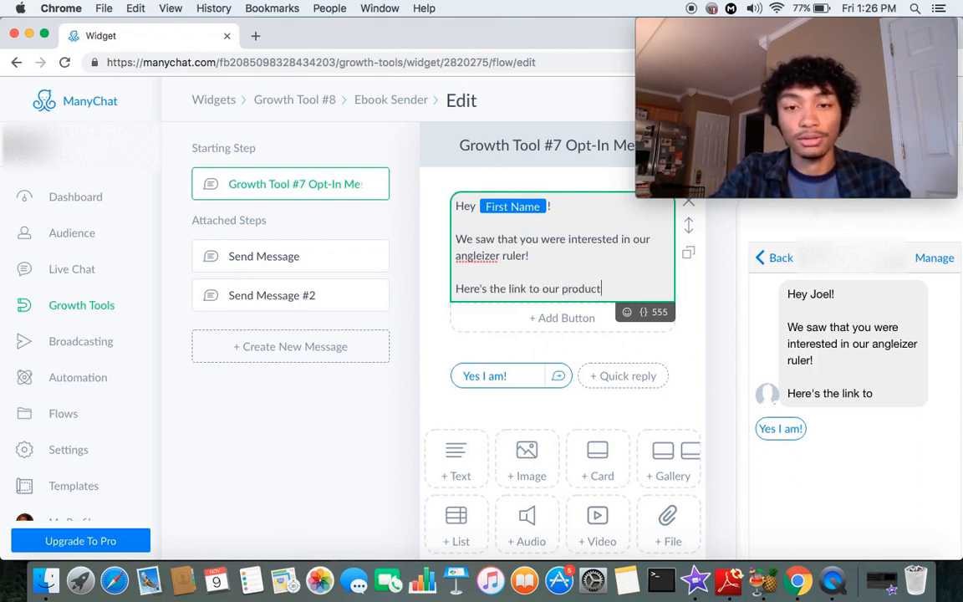
text(!)
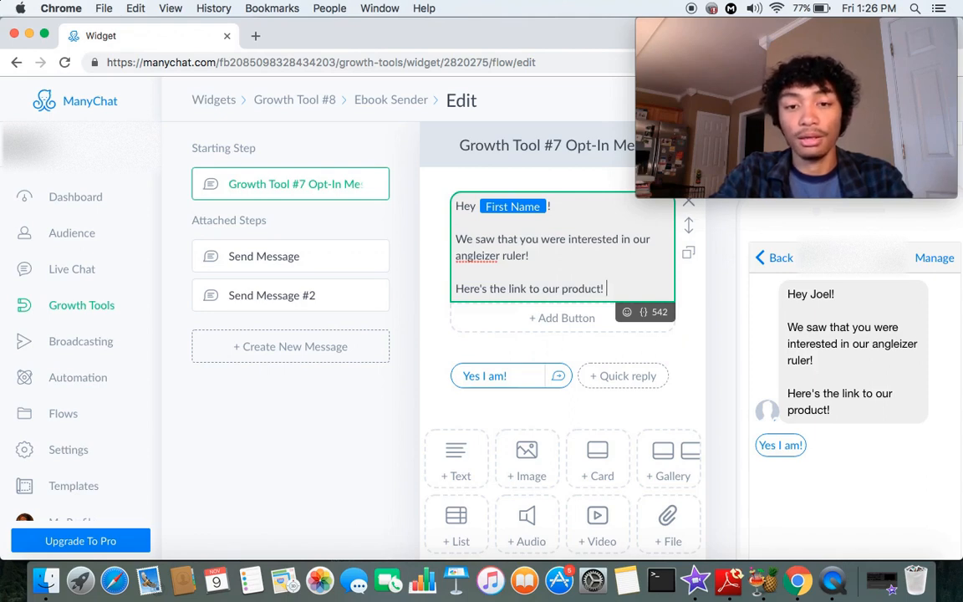
key(Return)
key(Return)
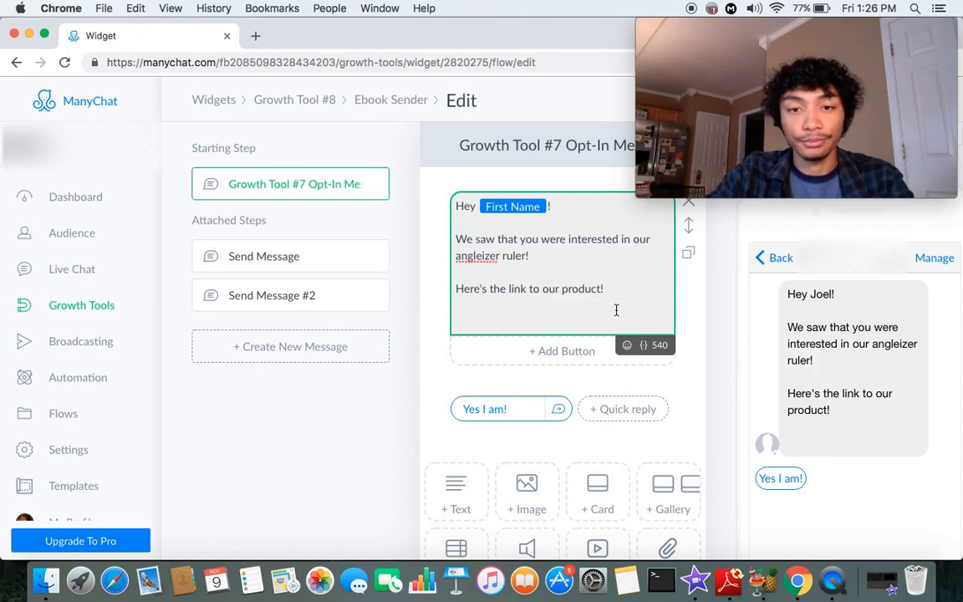
- Add a button with the default title beneath the opt-in message text, leaving its action unassigned
click(540, 353)
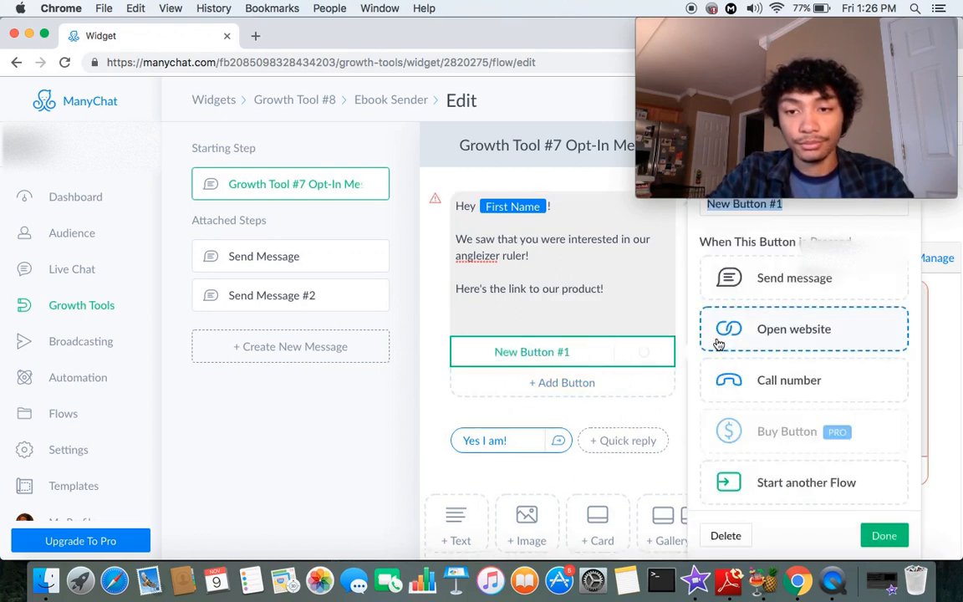
click(615, 412)
scroll(629, 408, down, 1)
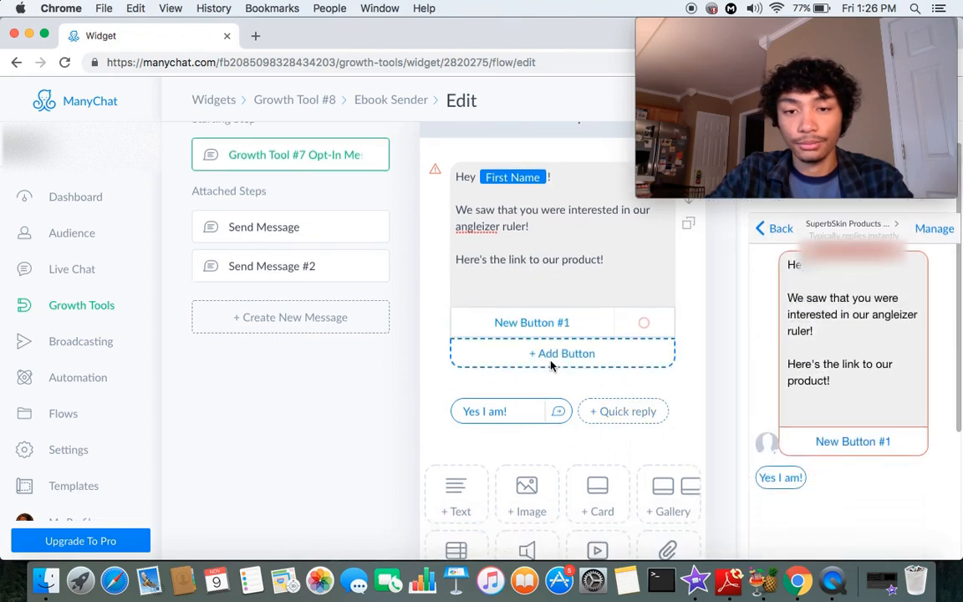
- Try the Open website action on the new button, remove that action and close the button's settings
click(547, 326)
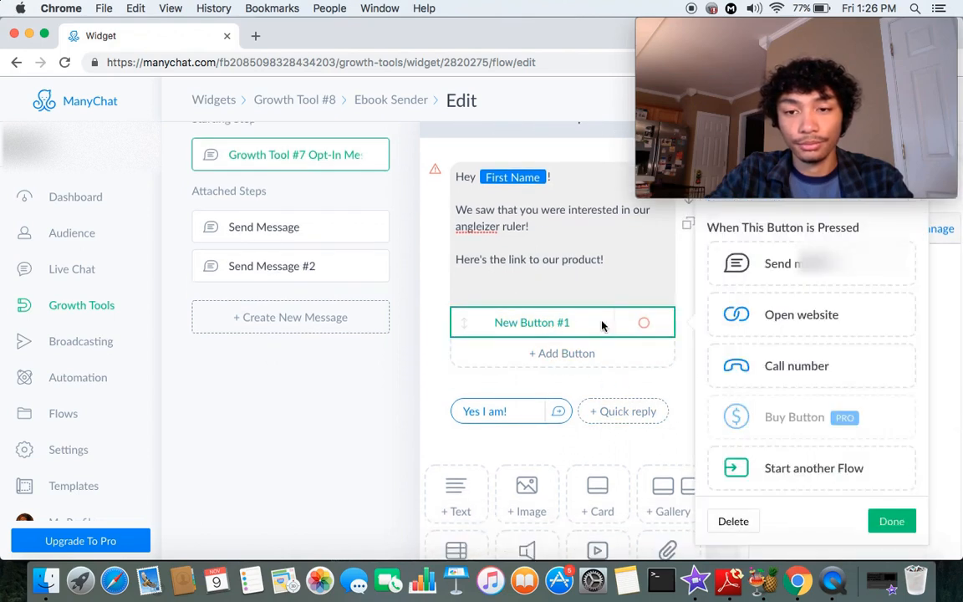
click(787, 309)
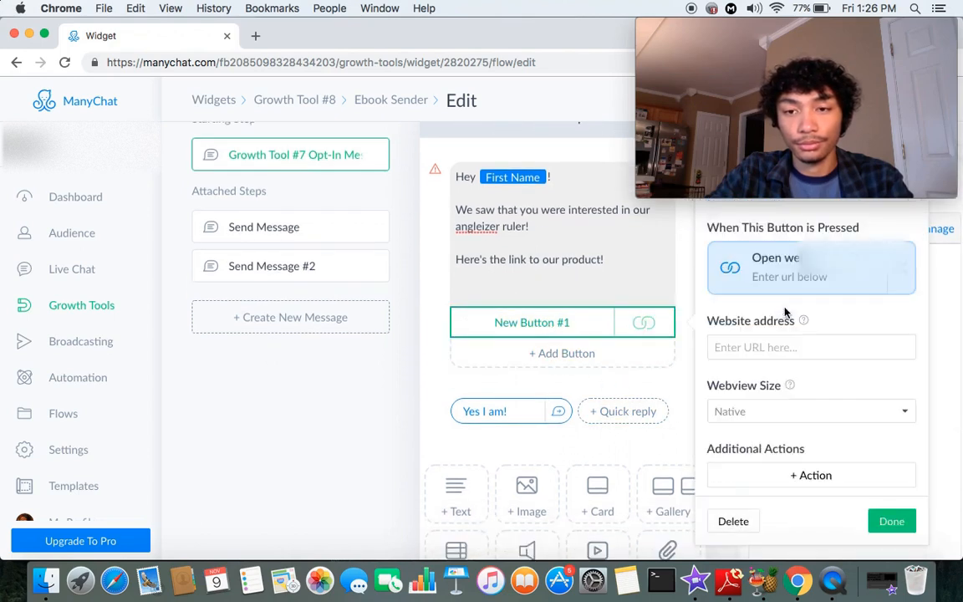
click(780, 349)
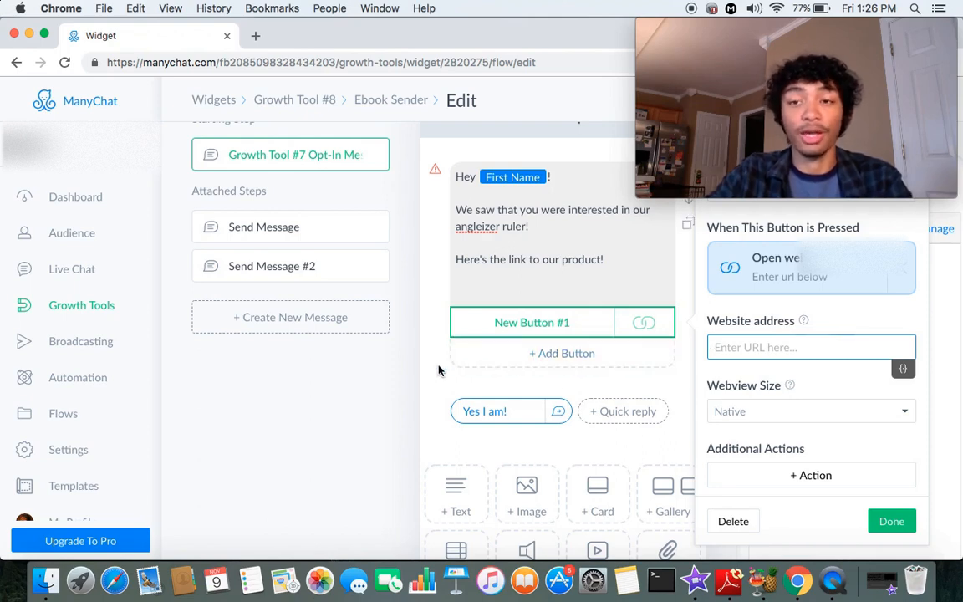
click(902, 267)
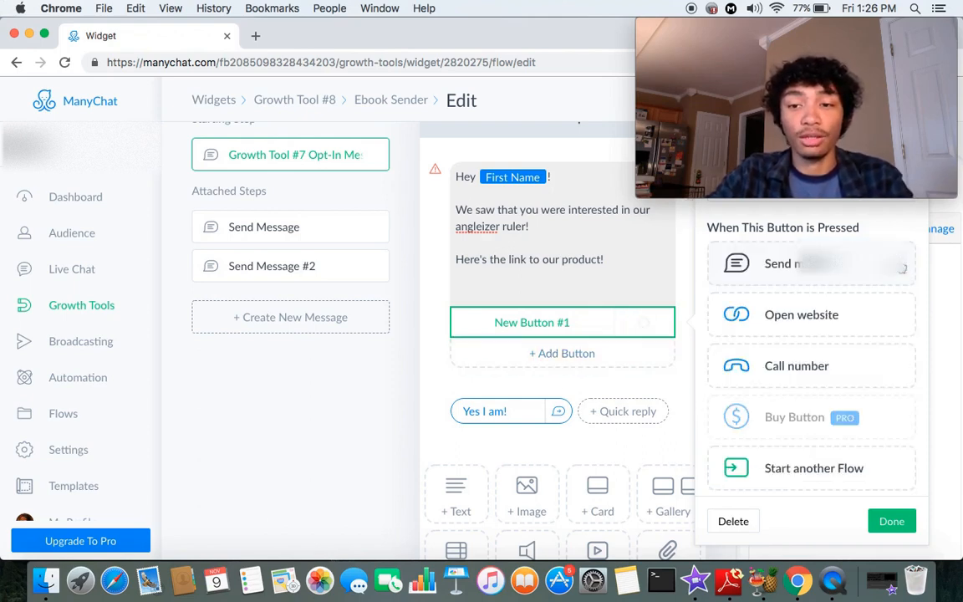
mouse_move(789, 83)
drag(690, 26, 259, 26)
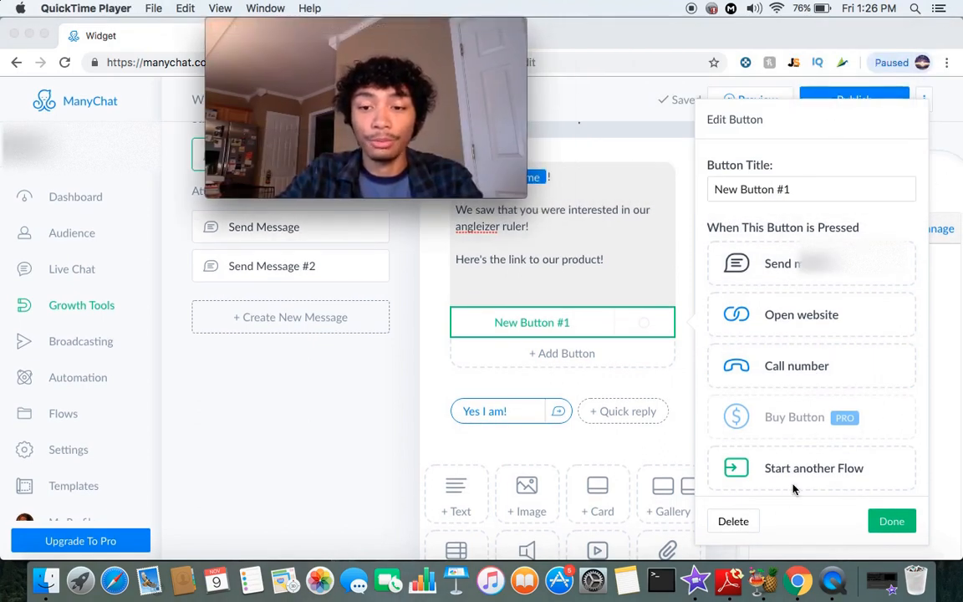
click(898, 522)
click(891, 521)
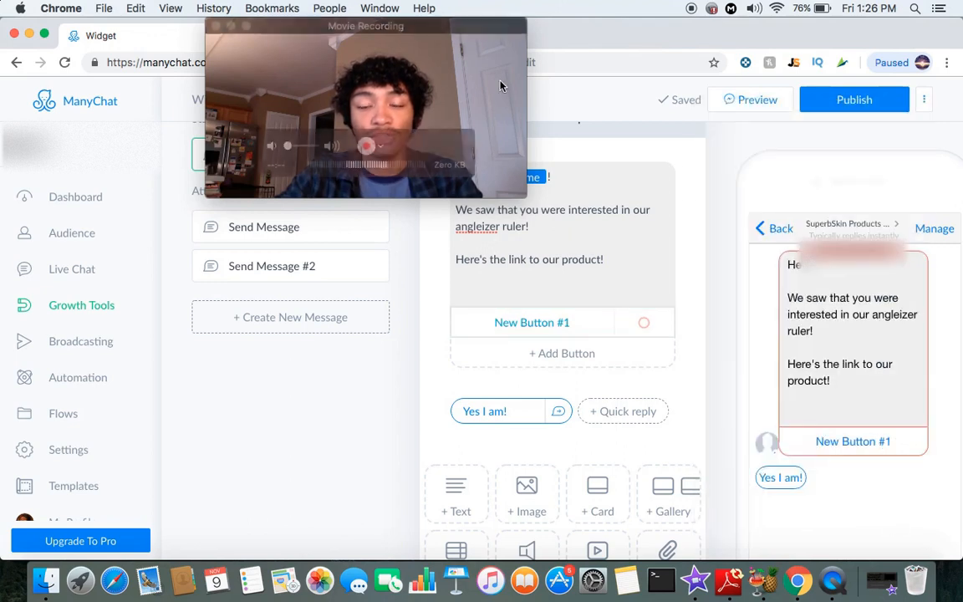
drag(421, 31, 863, 28)
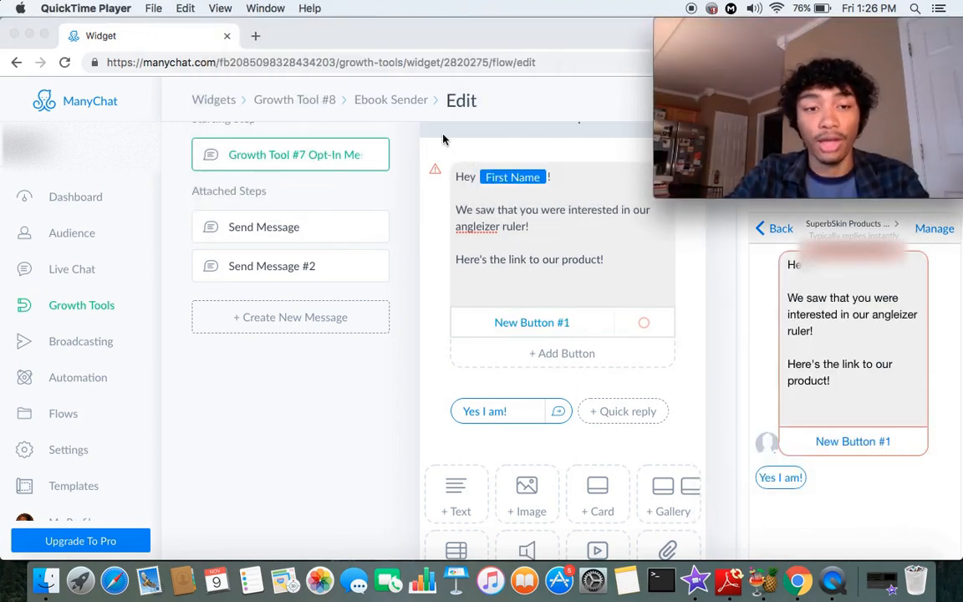
scroll(443, 140, up, 1)
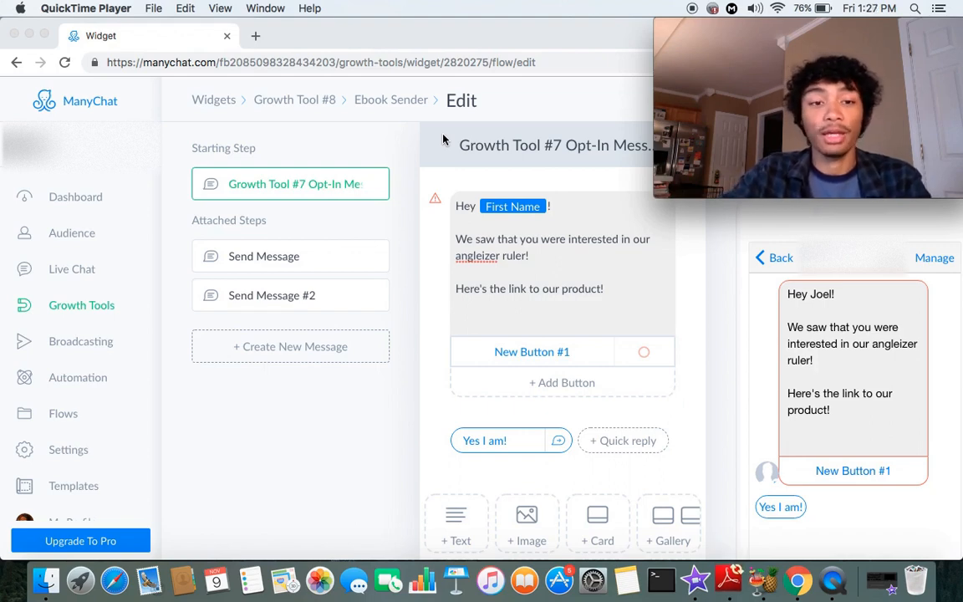
click(296, 266)
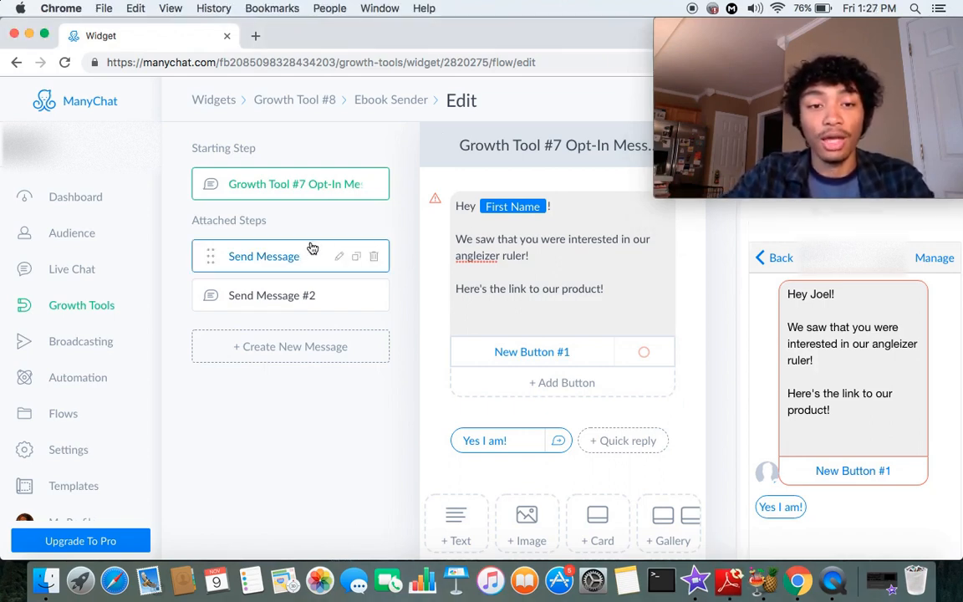
- Replace all message text below the greeting with "Are you interested in a 95% OFF coupon code?"
drag(612, 295, 673, 339)
key(BackSpace)
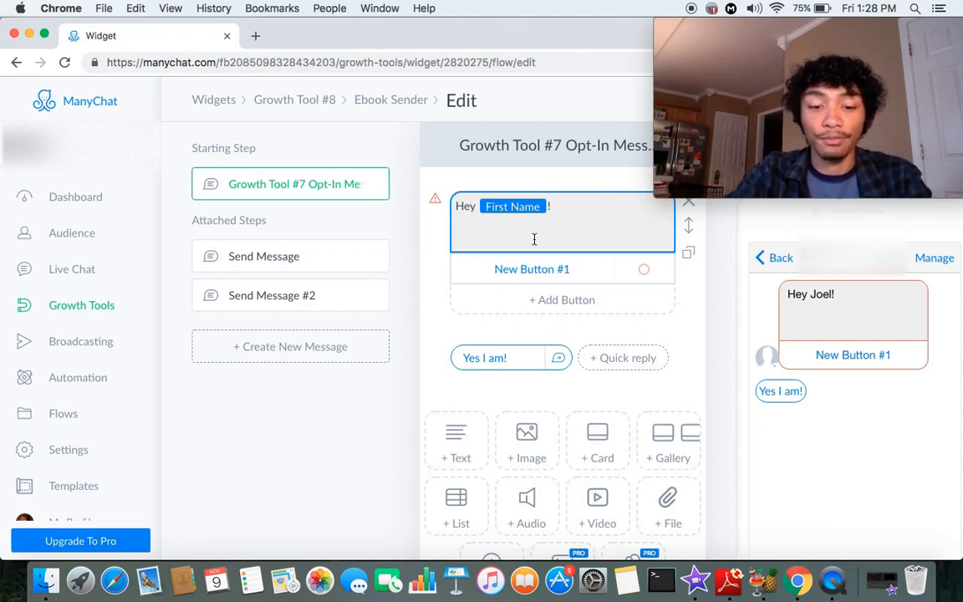
text(Are )
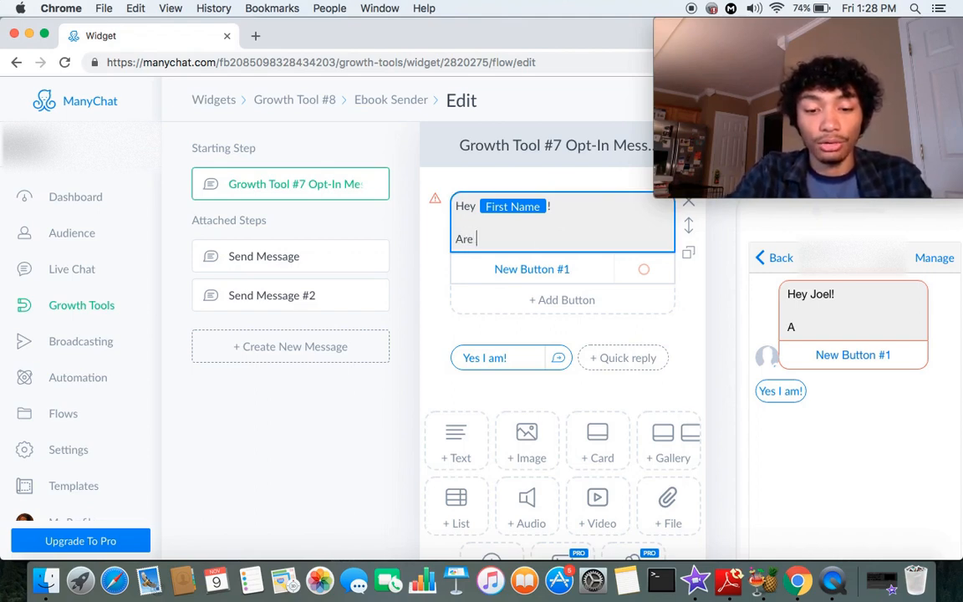
text(you intereste)
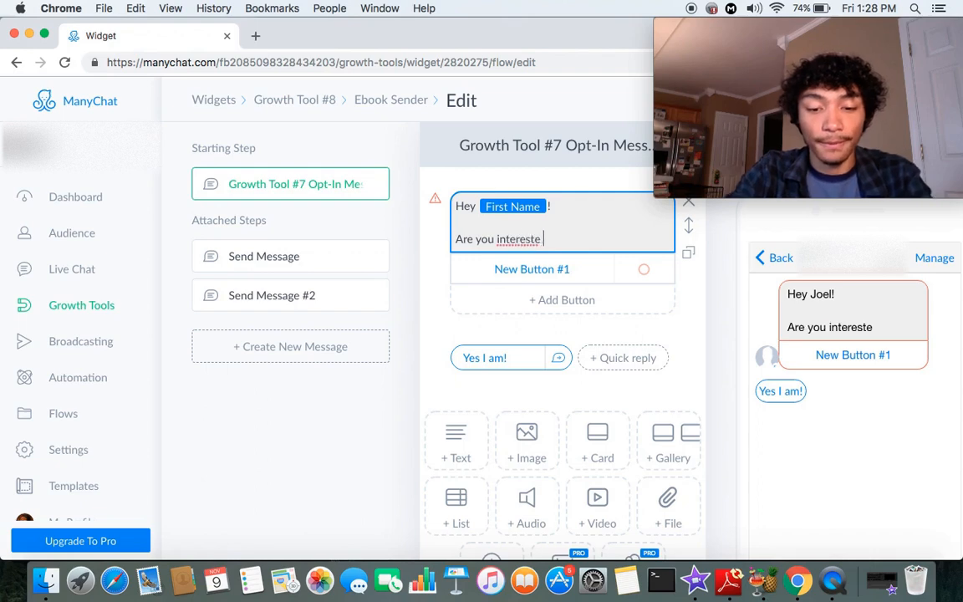
text(d in a )
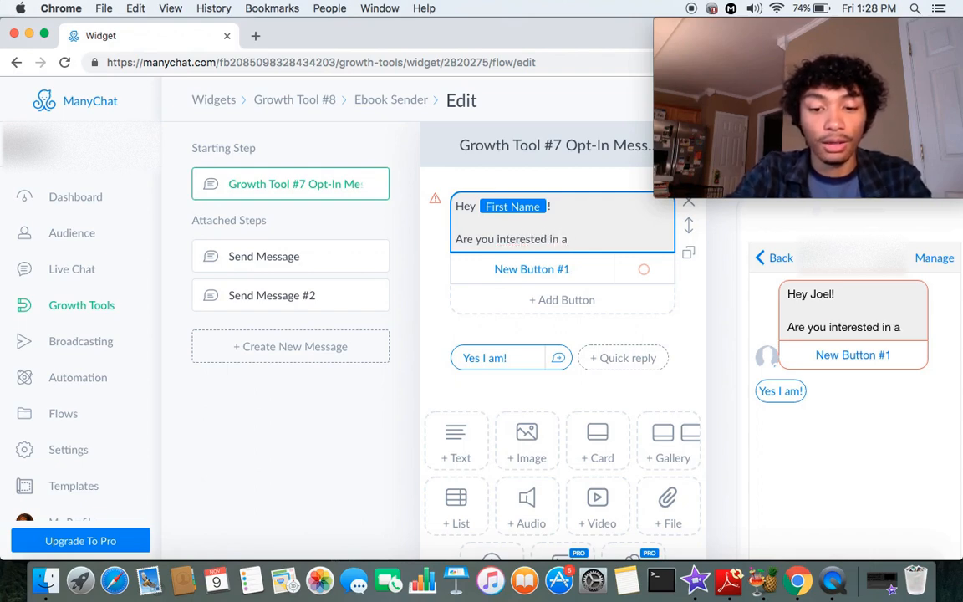
text(95)
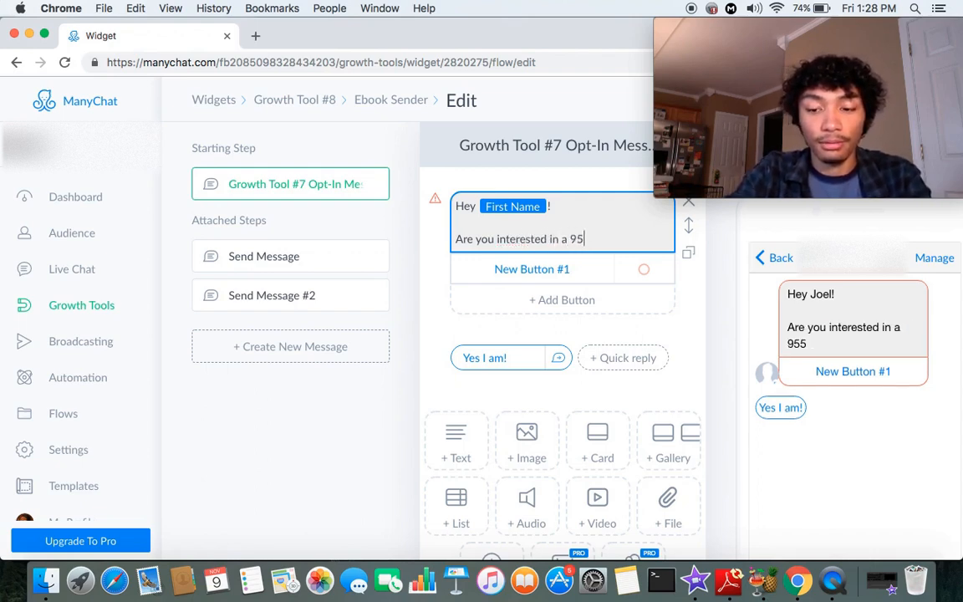
text(% OFF cou)
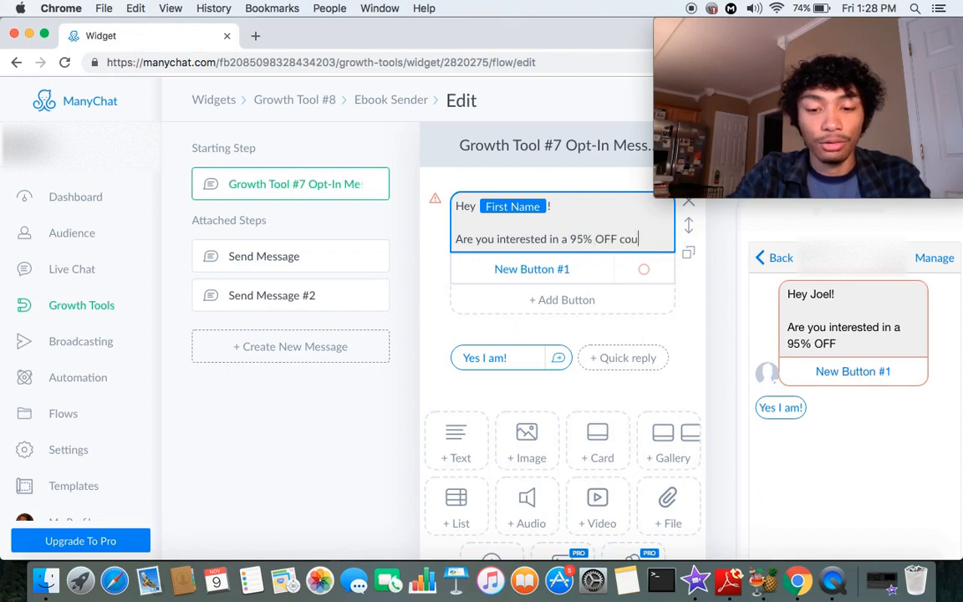
text(pon code:)
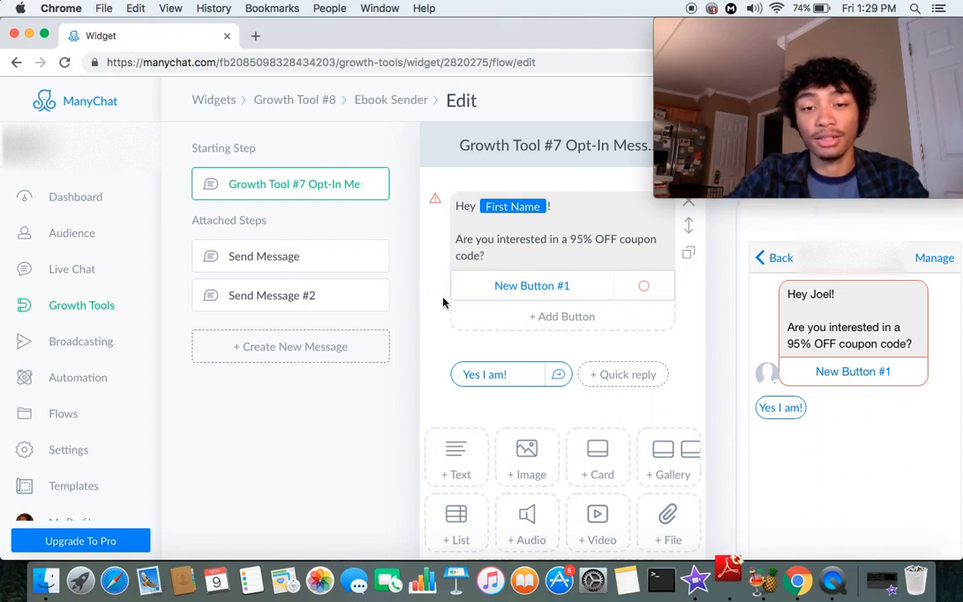
scroll(444, 303, down, 1)
scroll(444, 302, up, 1)
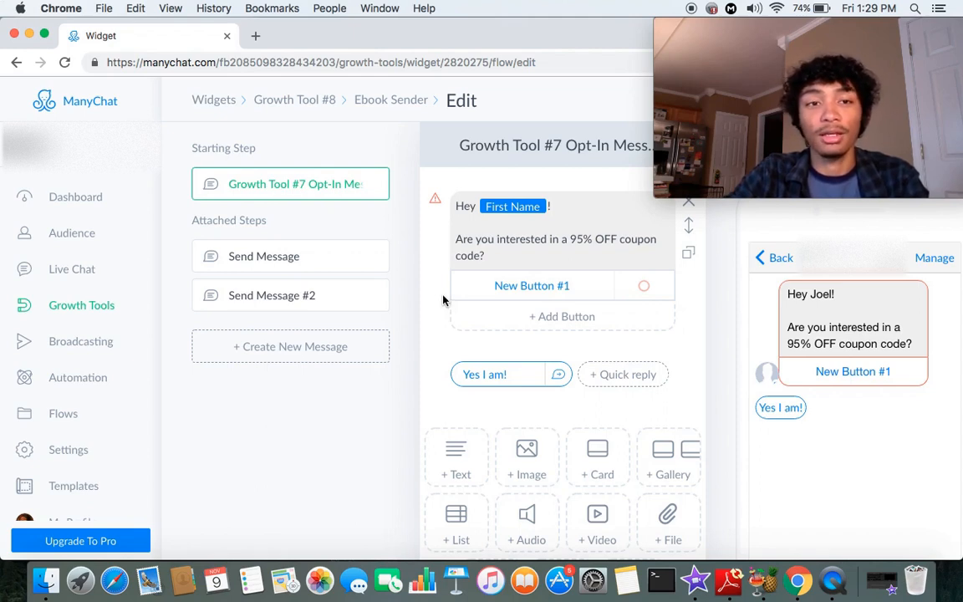
scroll(576, 177, down, 1)
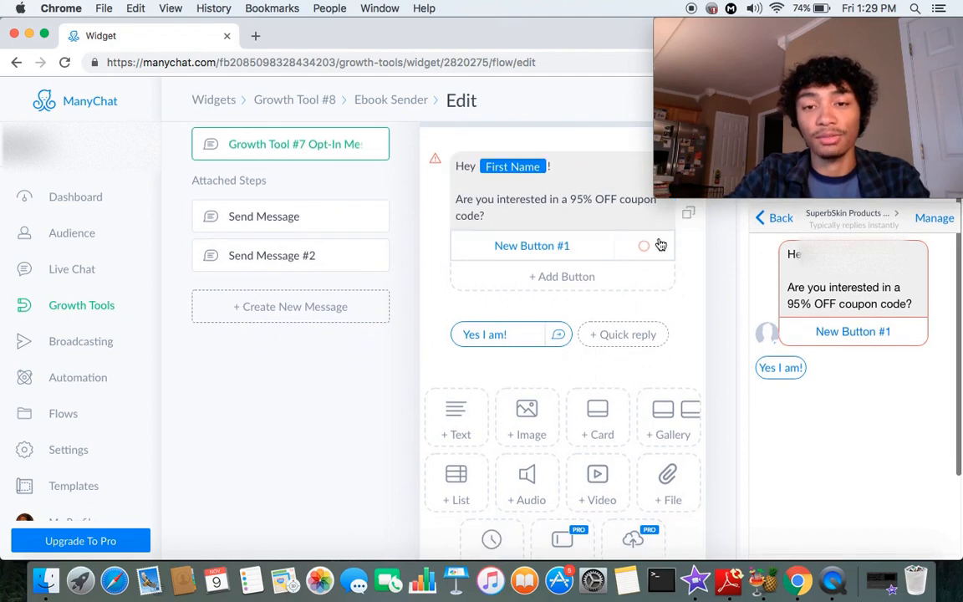
scroll(702, 280, up, 1)
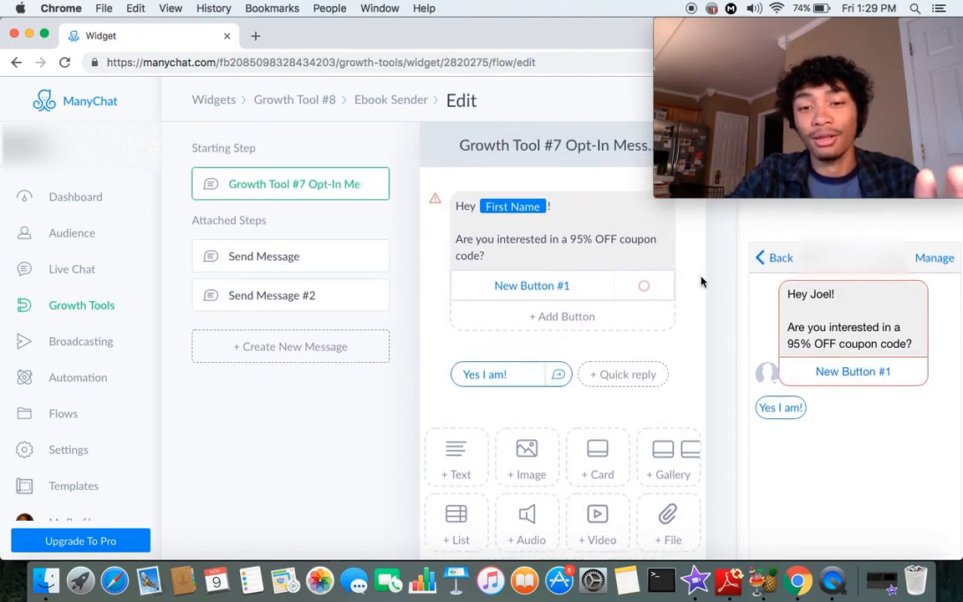
scroll(702, 282, down, 1)
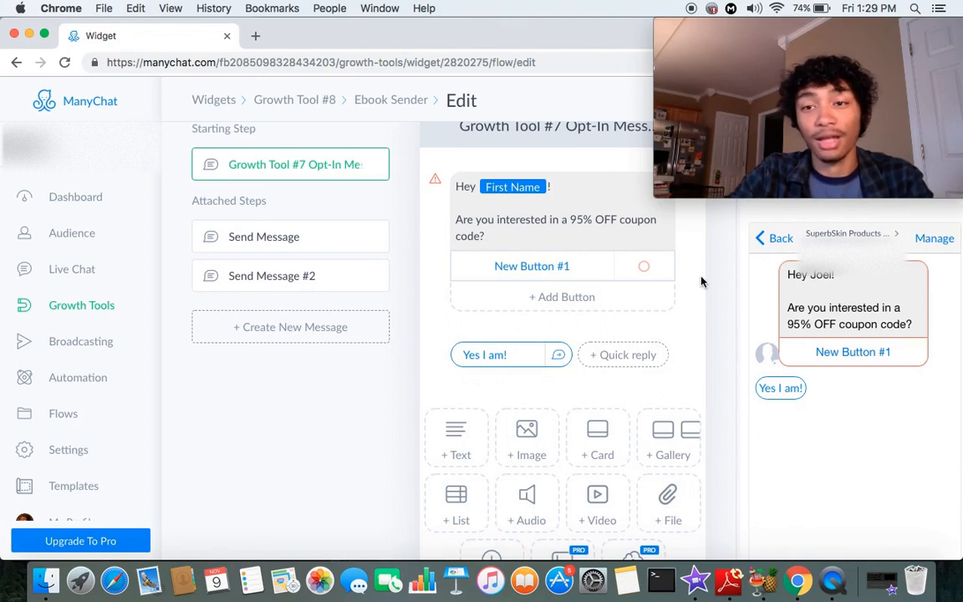
- Open the follow-up message that the "Yes I am!" quick reply sends
scroll(702, 282, down, 1)
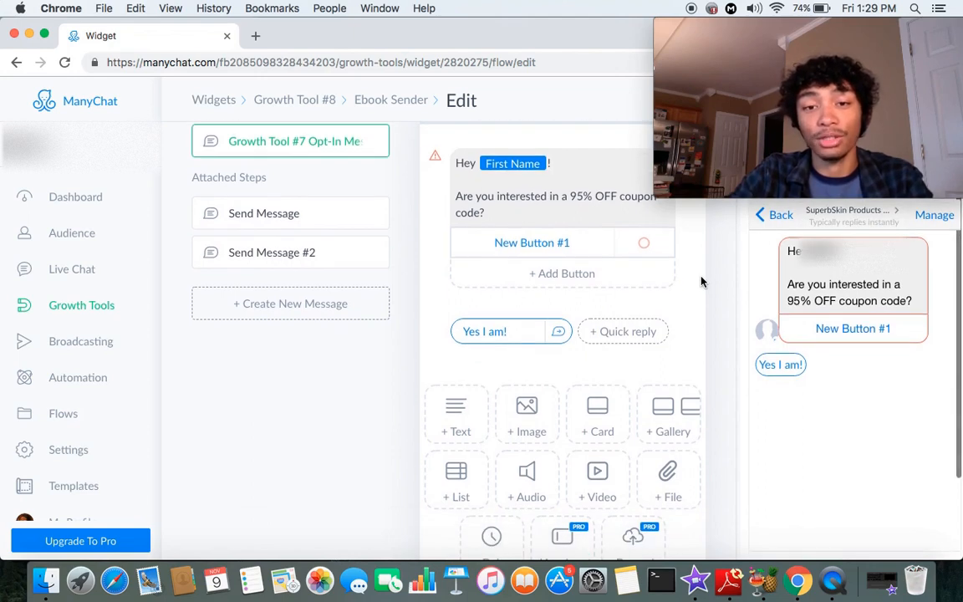
scroll(702, 282, up, 1)
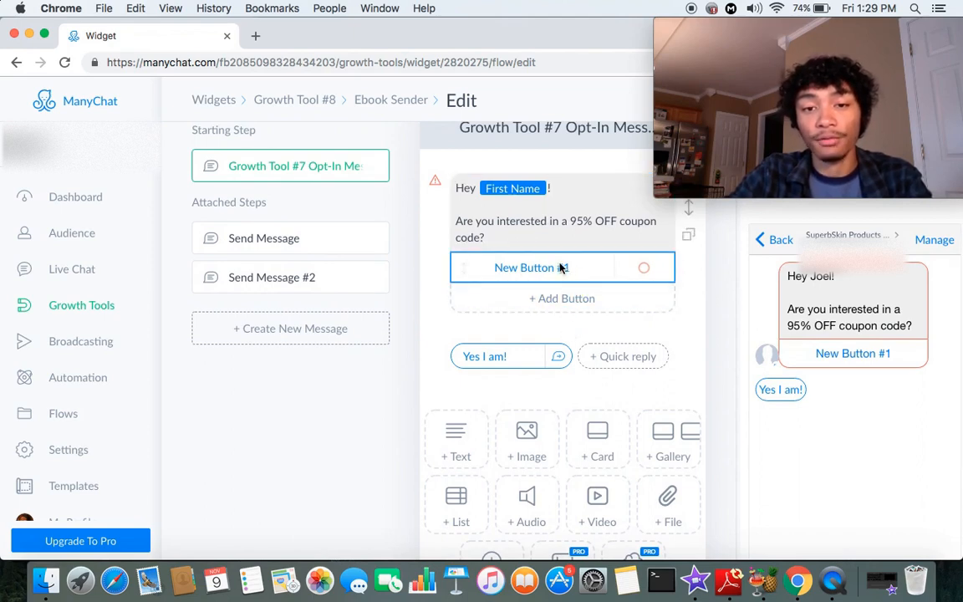
click(558, 358)
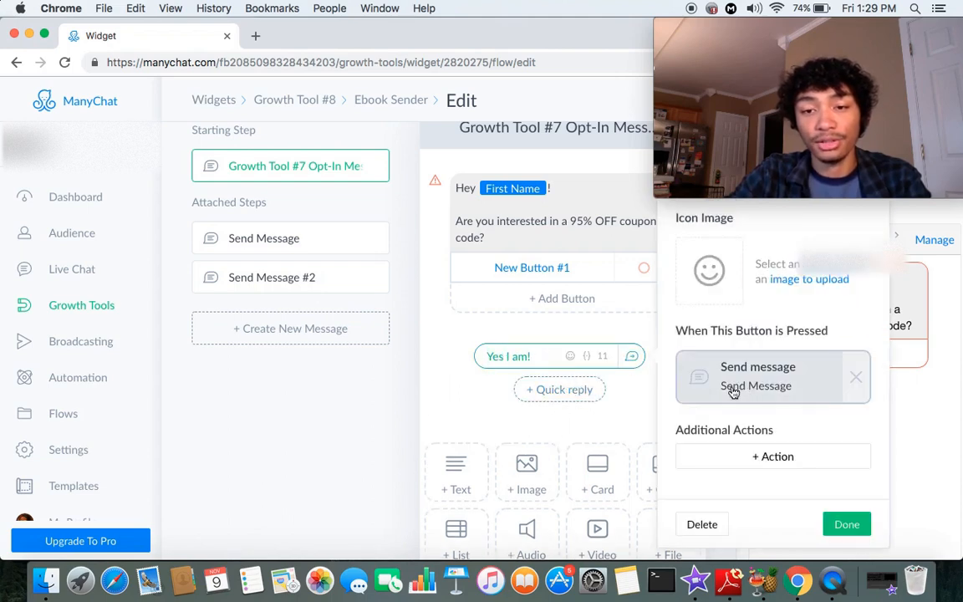
click(733, 393)
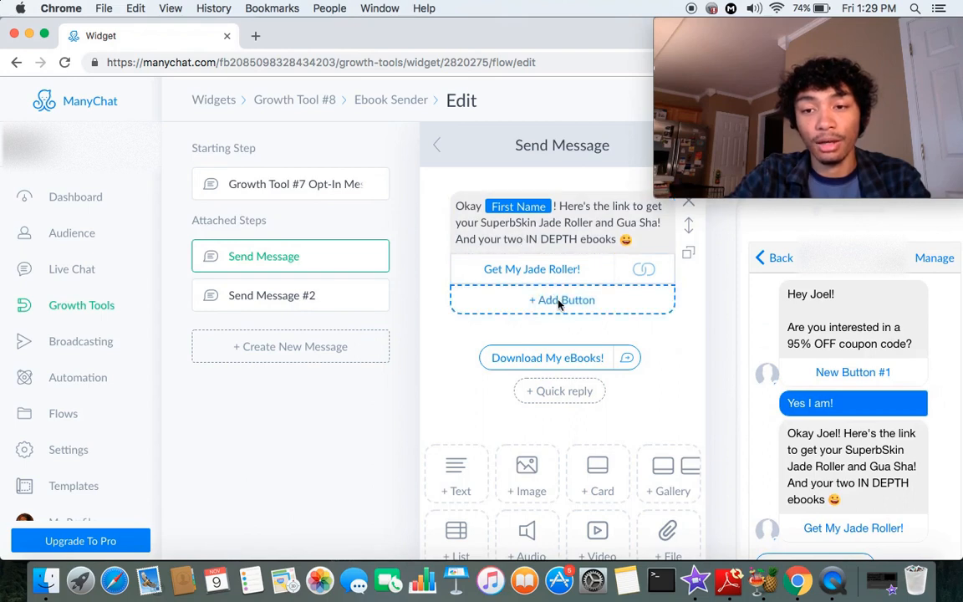
scroll(593, 340, down, 3)
scroll(541, 334, up, 3)
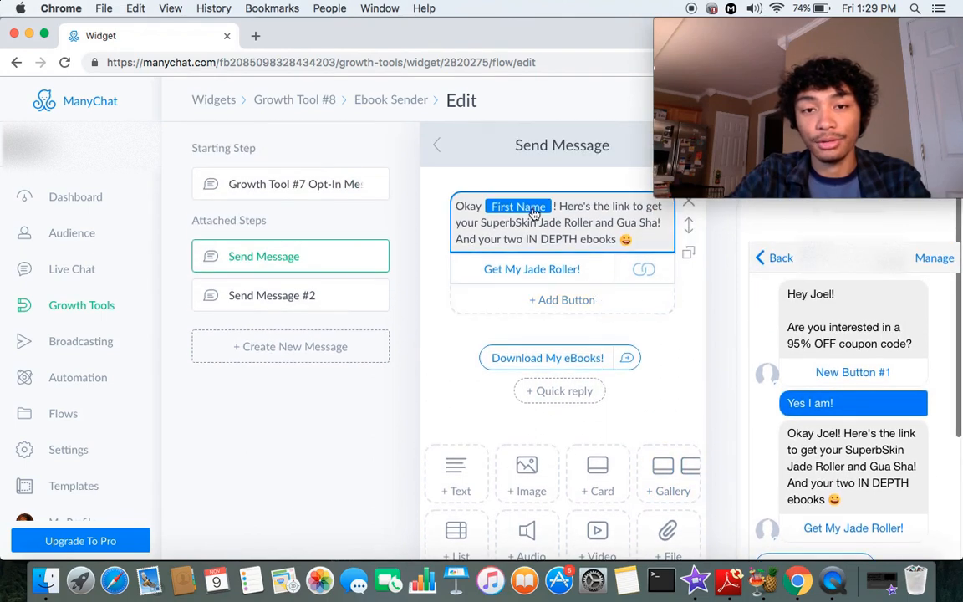
- Replace the follow-up message's whole text with "Awesome! Here is you code, just copy and paste it into"
drag(635, 242, 452, 203)
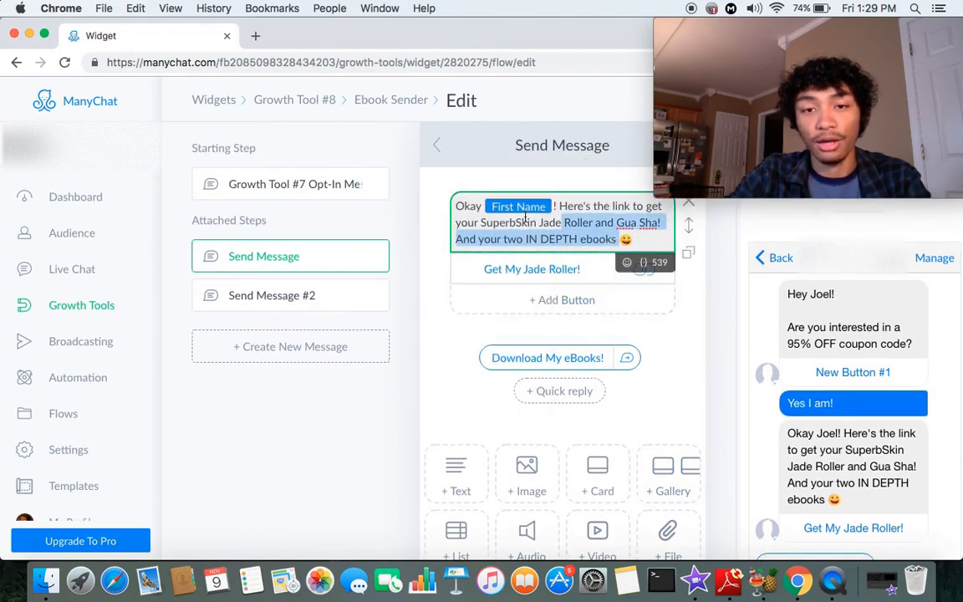
key(BackSpace)
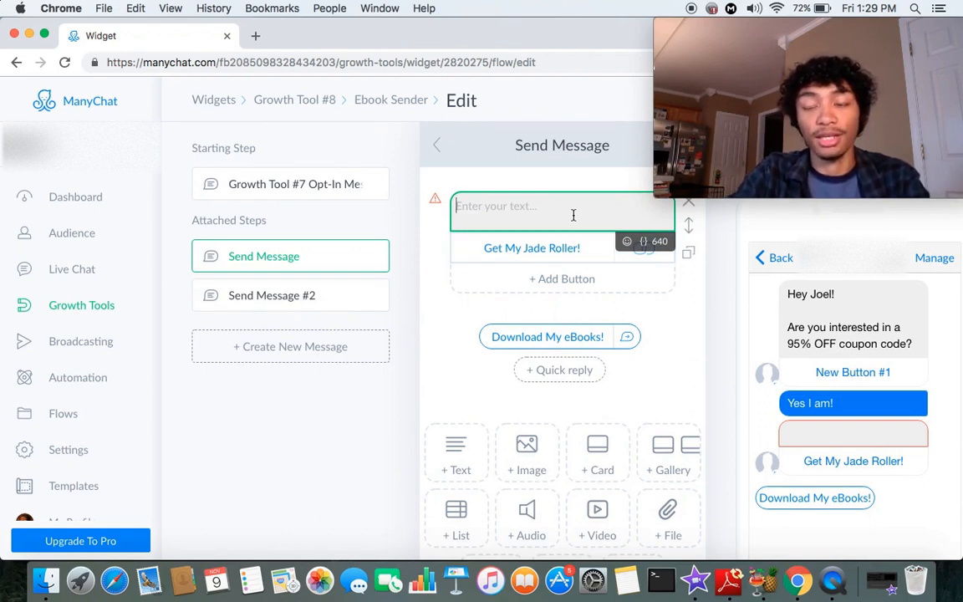
text(Awe)
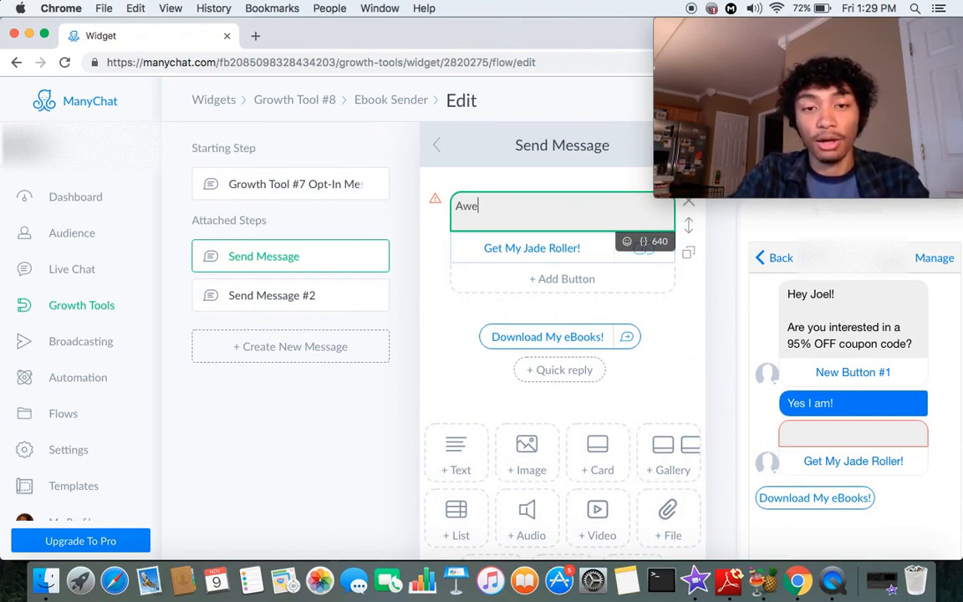
text(some! )
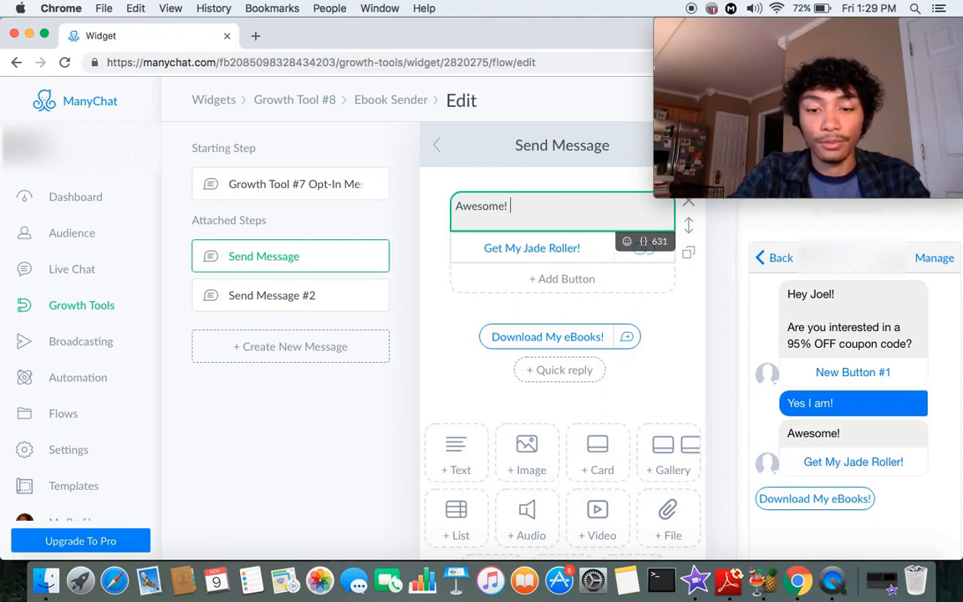
text(Here is y)
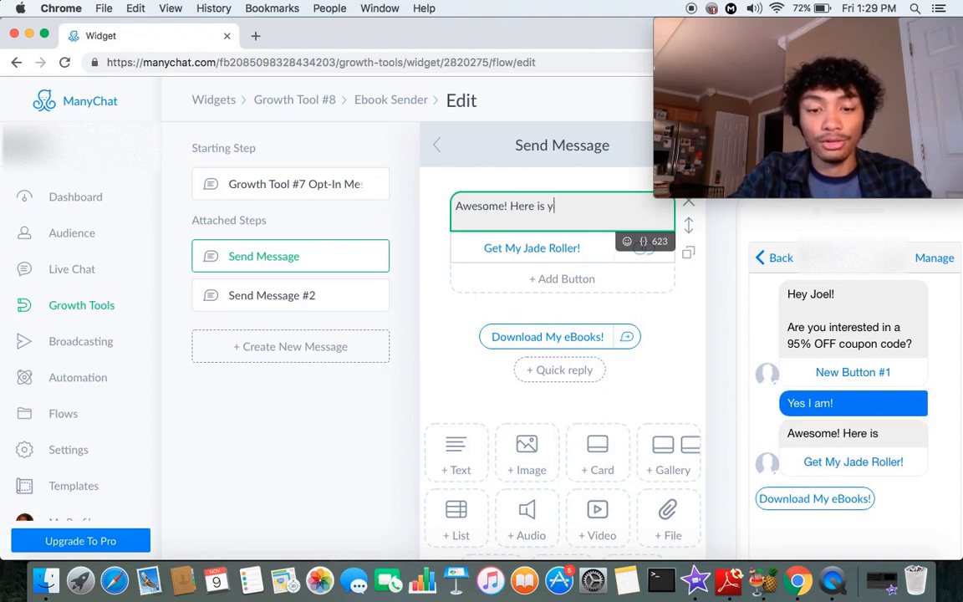
text(ou code)
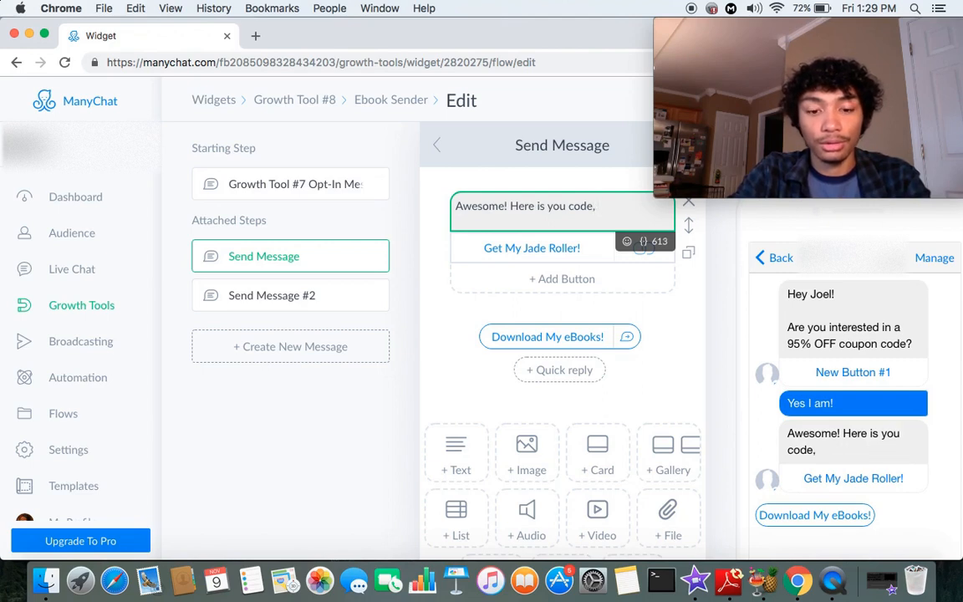
text(, just )
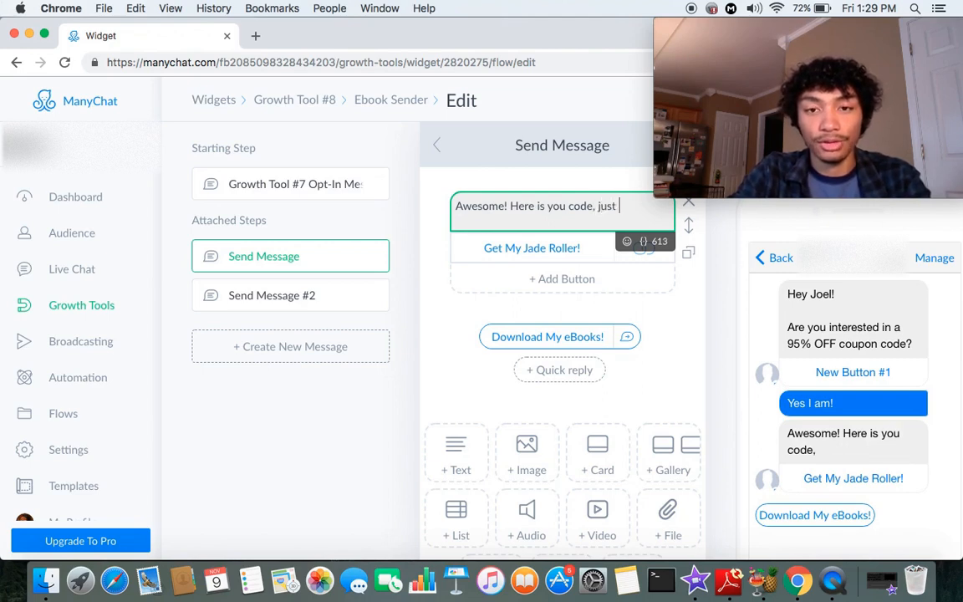
text(copy and pas)
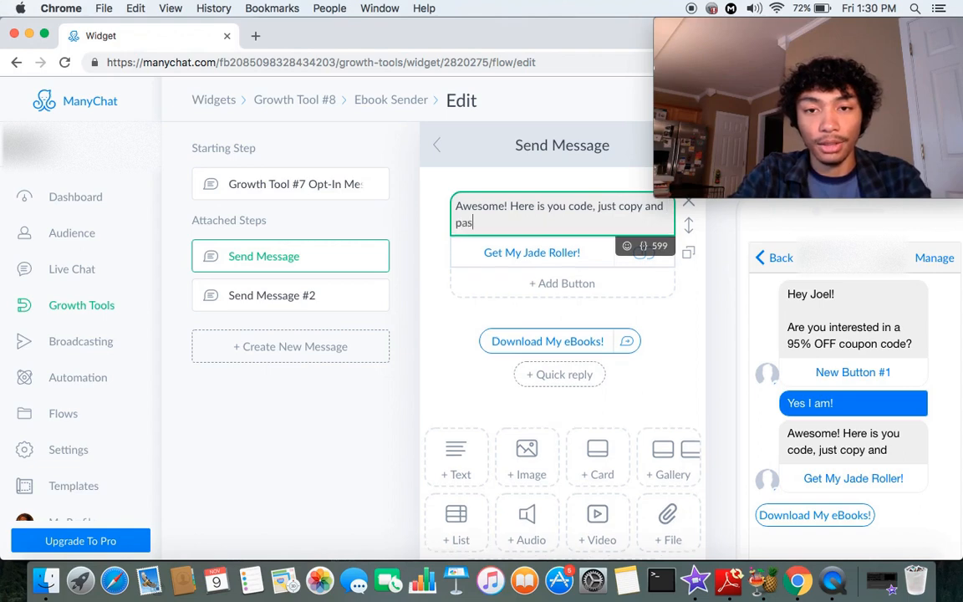
text(te it into)
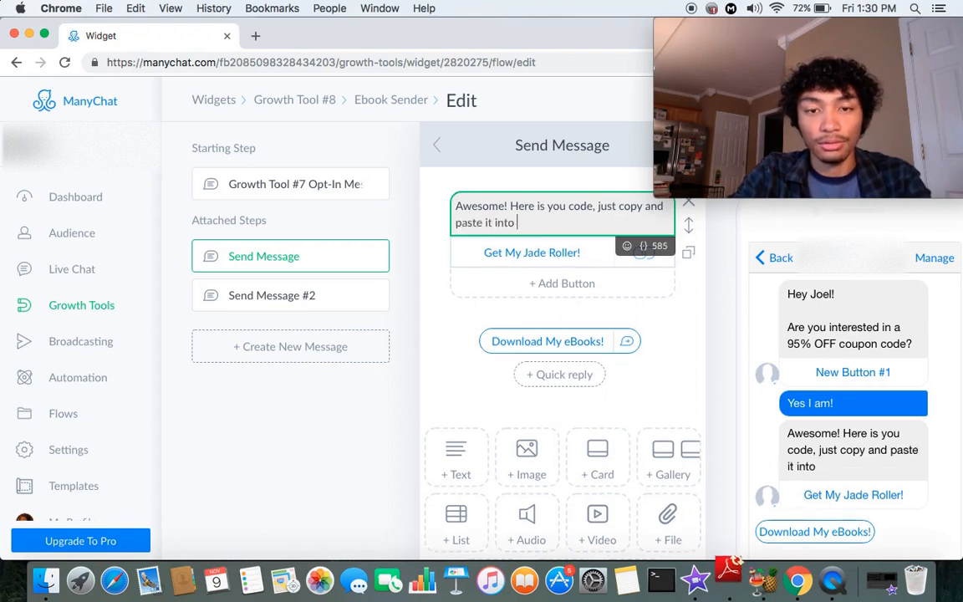
- Change the end of the follow-up text so that it reads "just copy and paste it upon purchase!"
key(BackSpace)
key(BackSpace)
key(BackSpace)
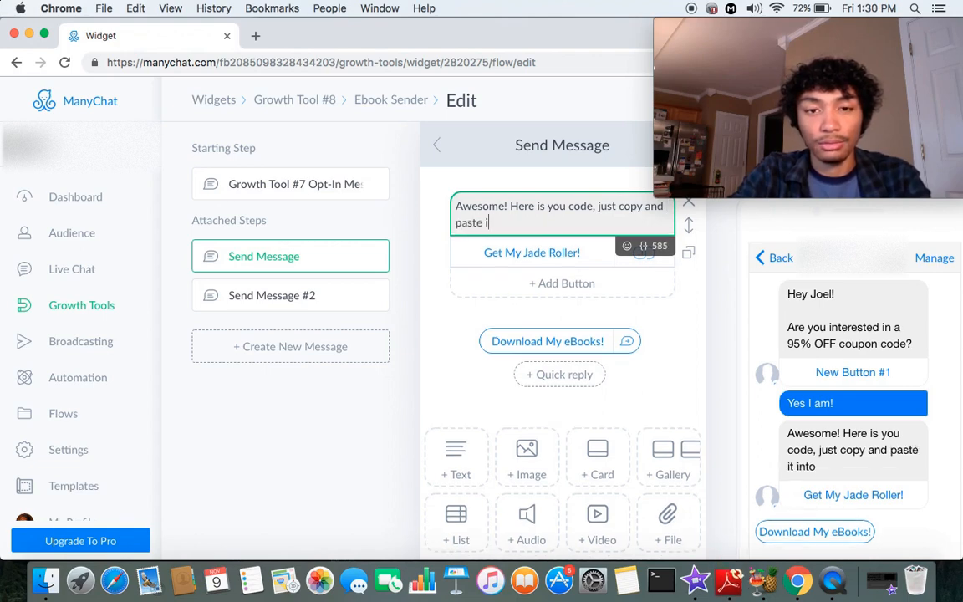
key(BackSpace)
key(BackSpace)
text(it upo)
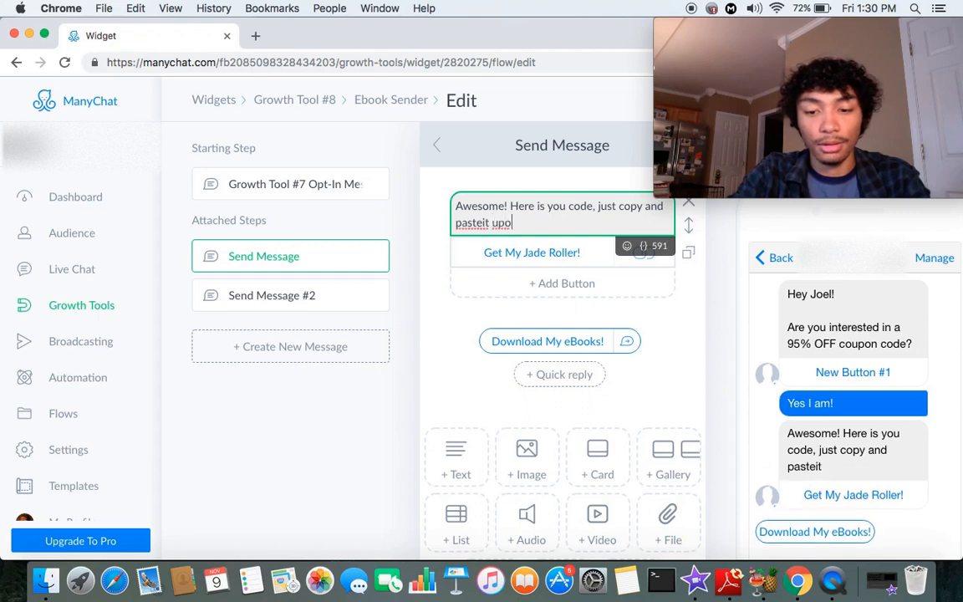
text(n purchase!)
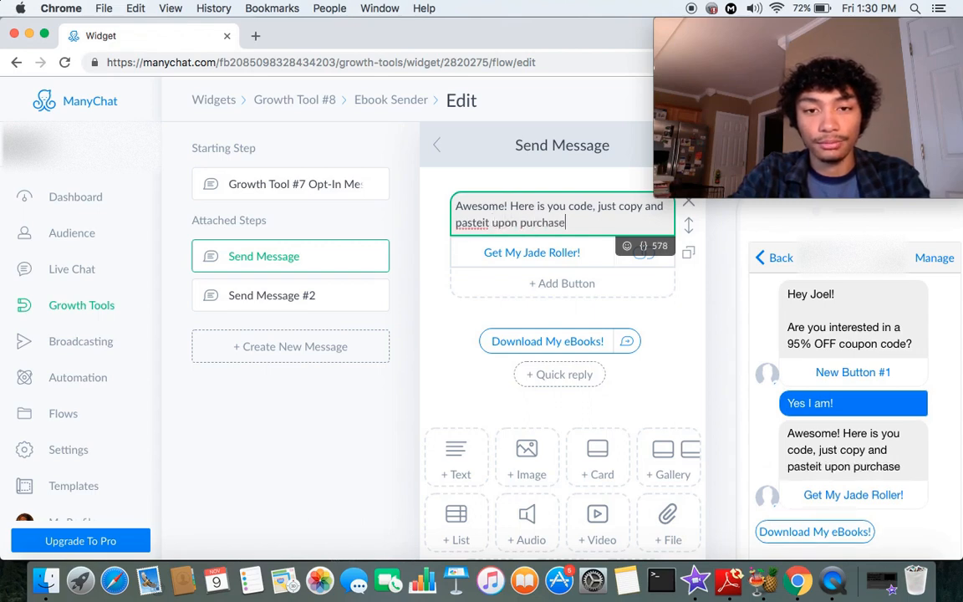
click(482, 222)
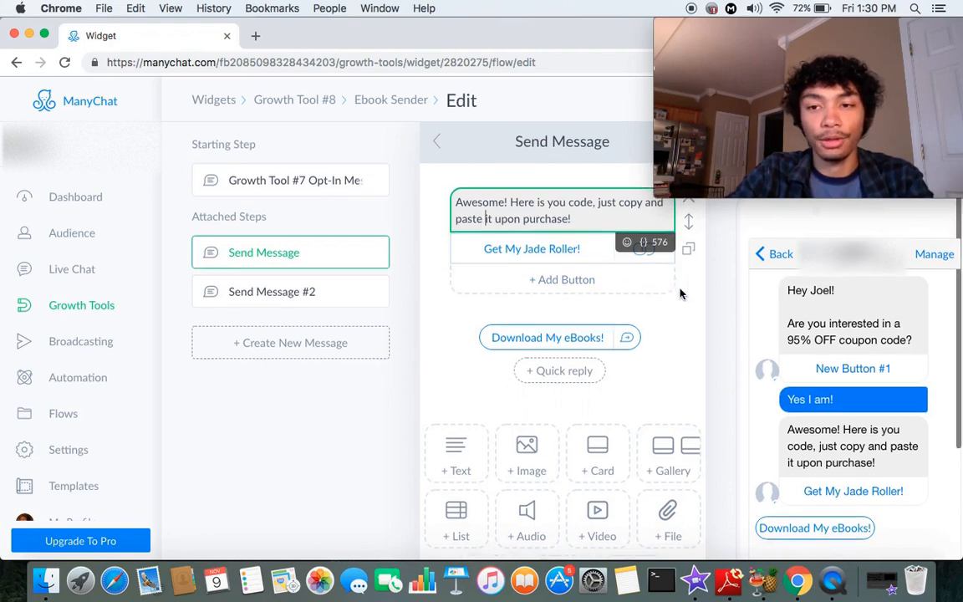
scroll(680, 292, down, 1)
scroll(680, 292, up, 1)
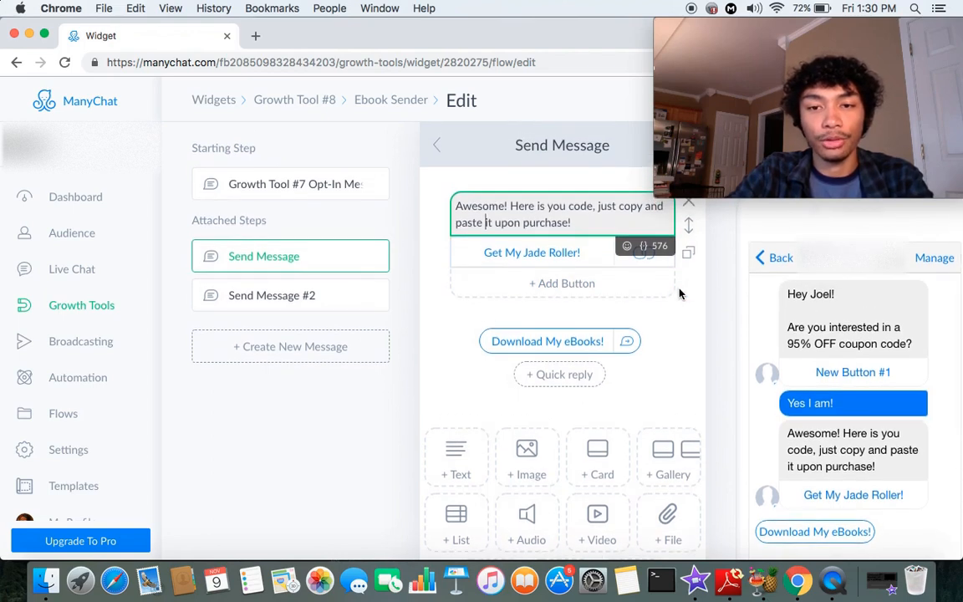
click(587, 286)
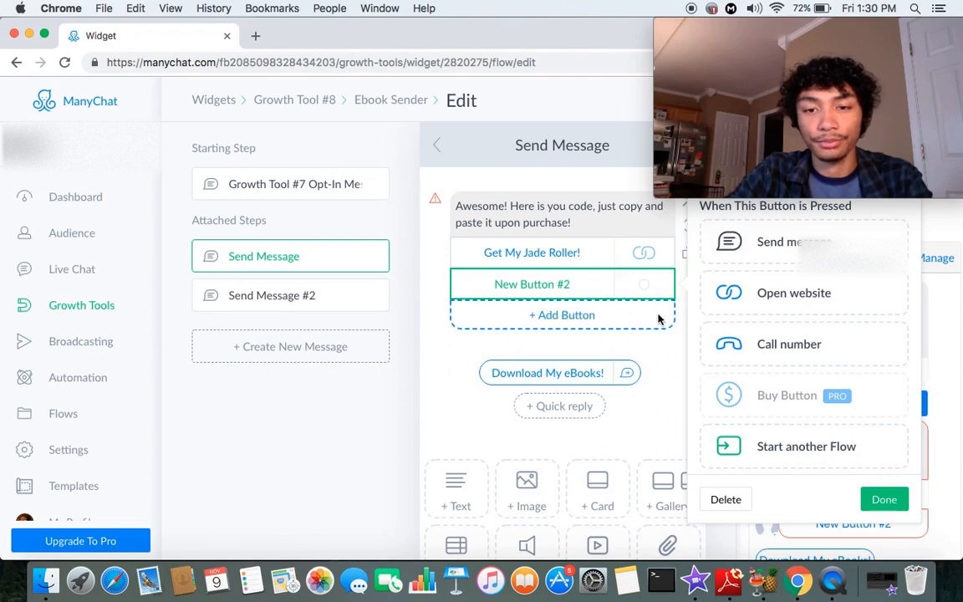
scroll(601, 383, down, 3)
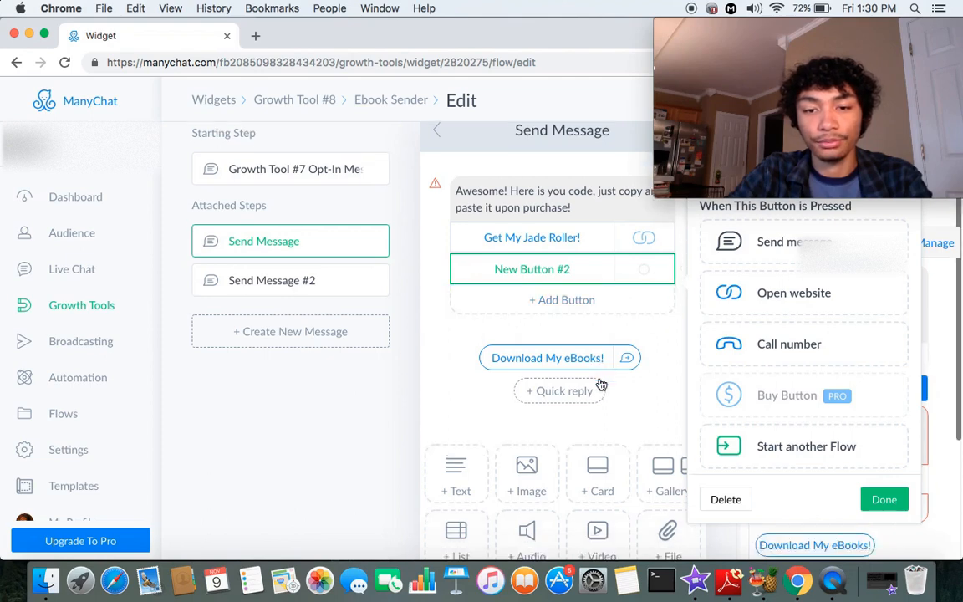
scroll(601, 383, up, 3)
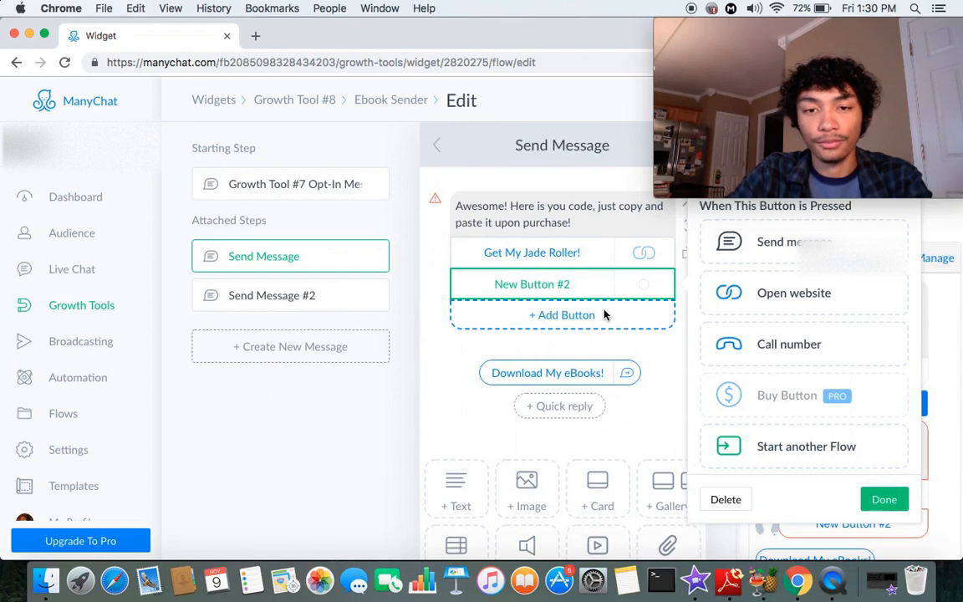
scroll(579, 388, down, 1)
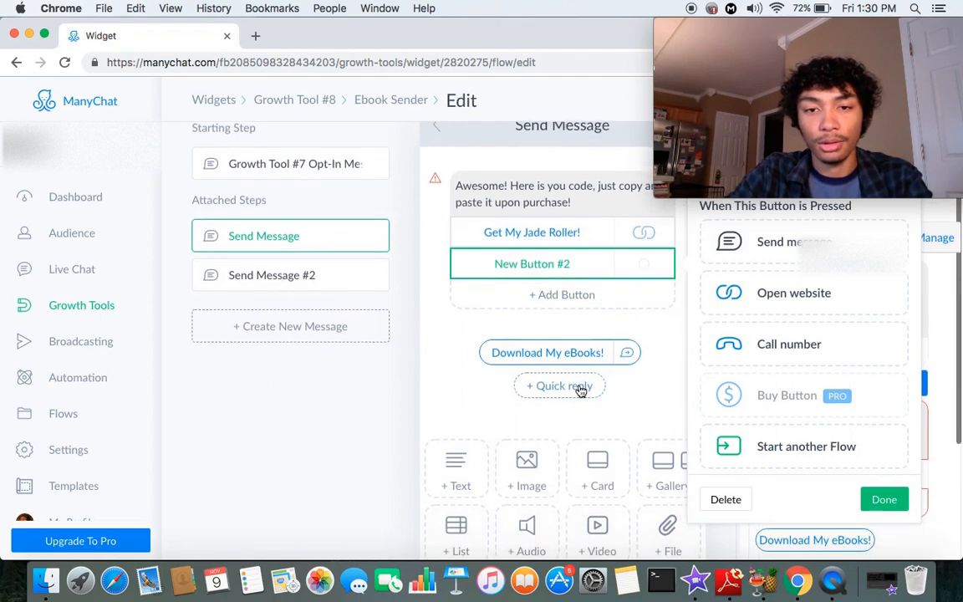
click(578, 235)
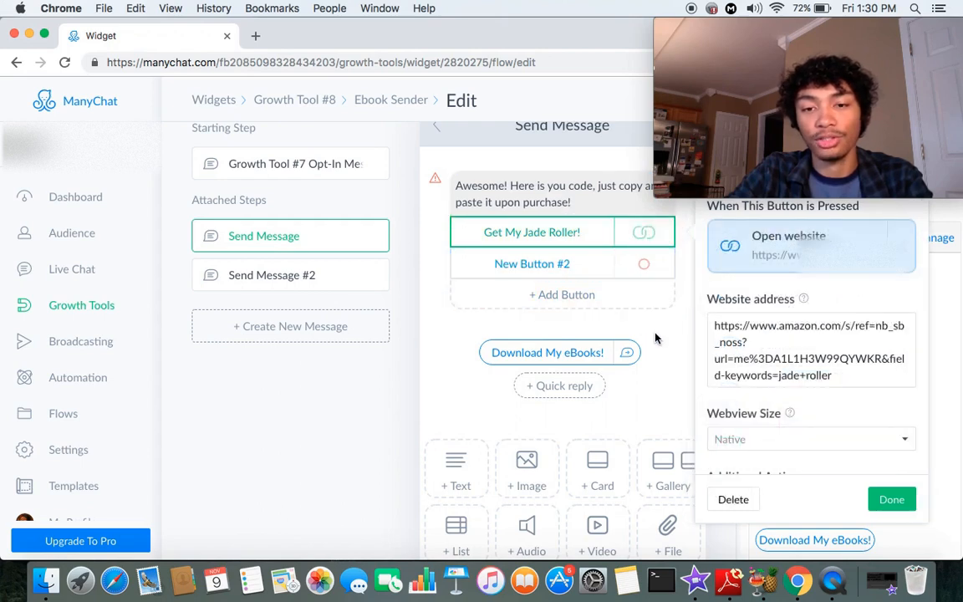
click(660, 397)
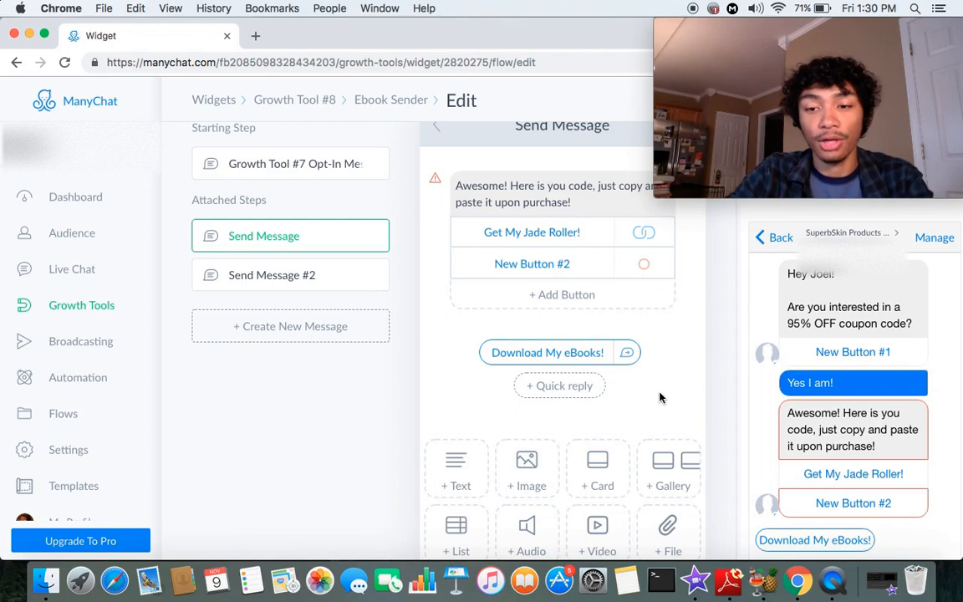
click(573, 266)
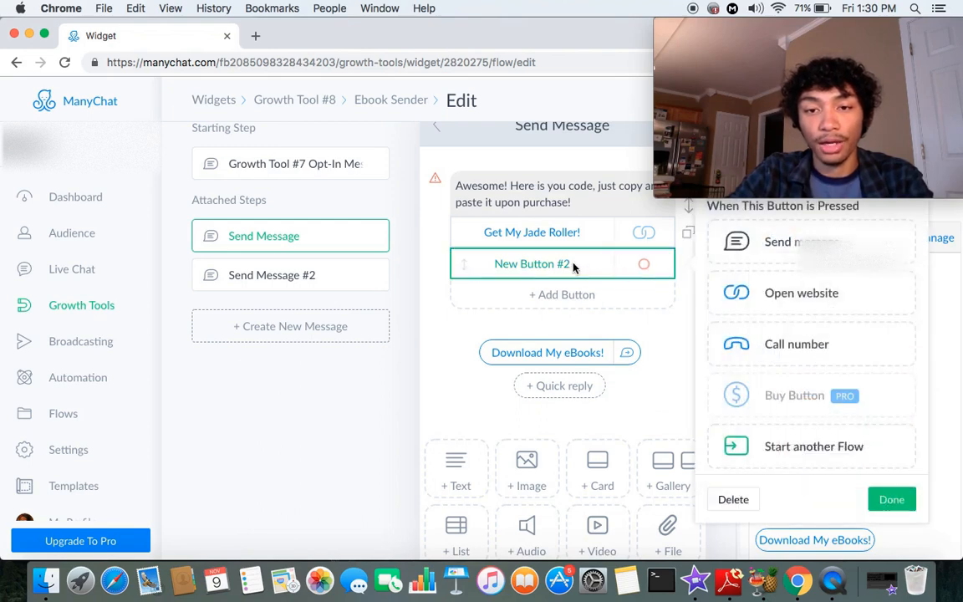
click(733, 500)
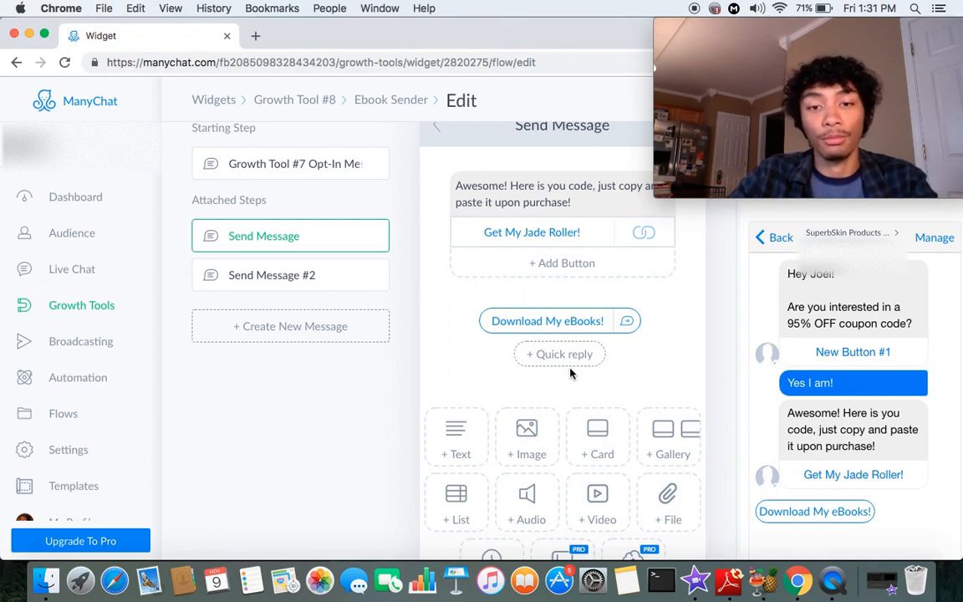
- Add a 3-second typing delay block beneath the follow-up message and its Get My Jade Roller! button
scroll(571, 373, down, 1)
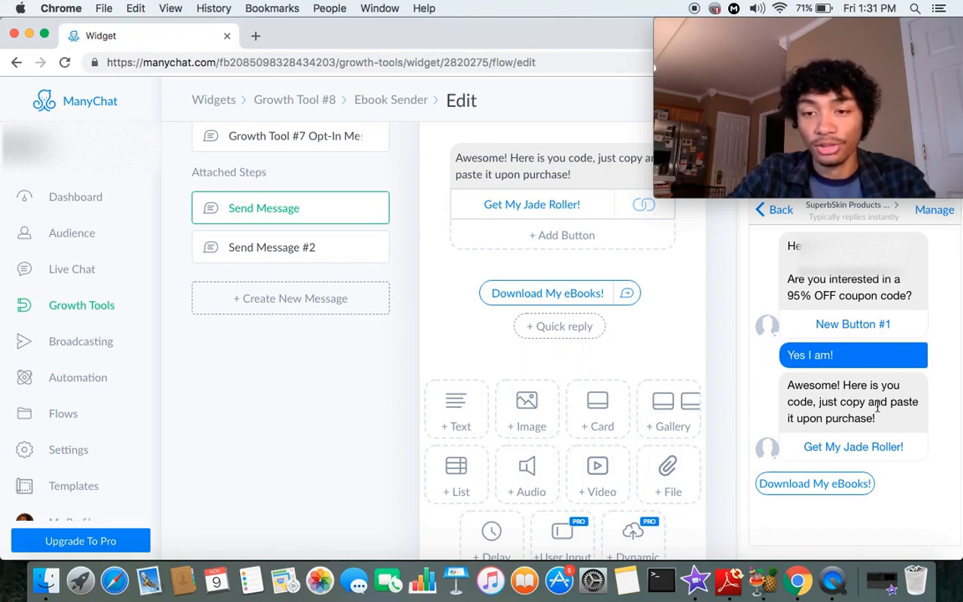
scroll(620, 388, down, 2)
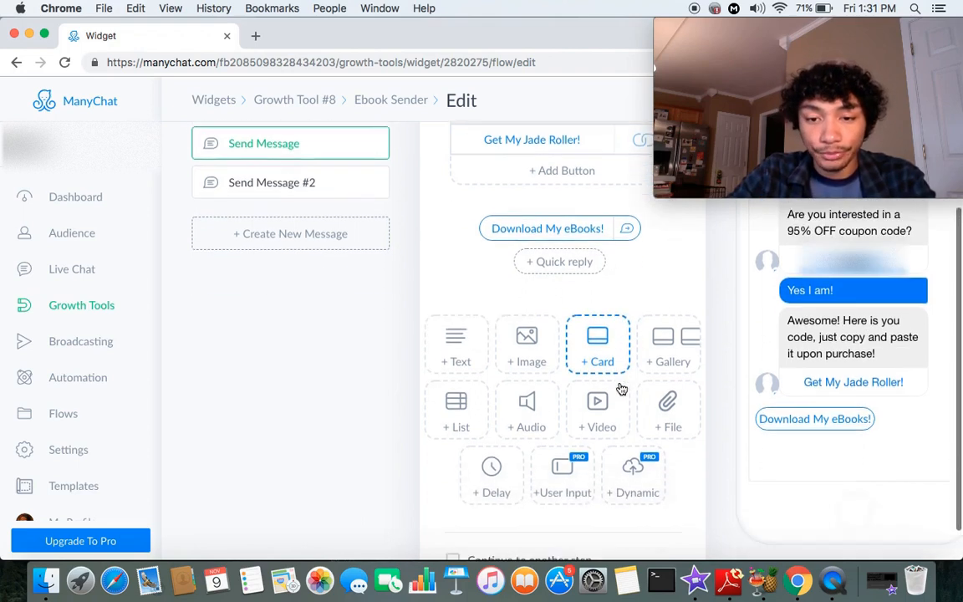
scroll(576, 394, up, 2)
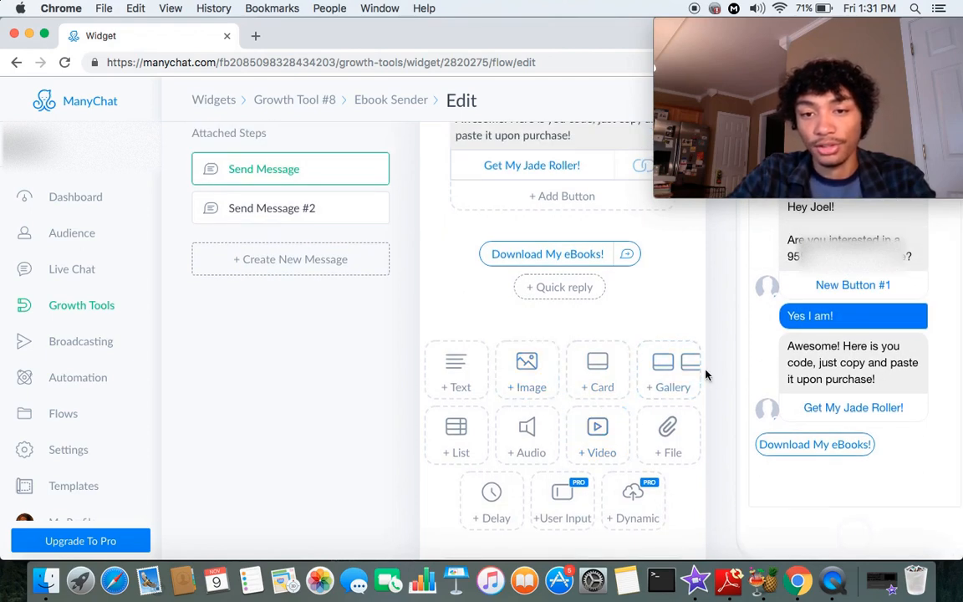
scroll(602, 329, down, 2)
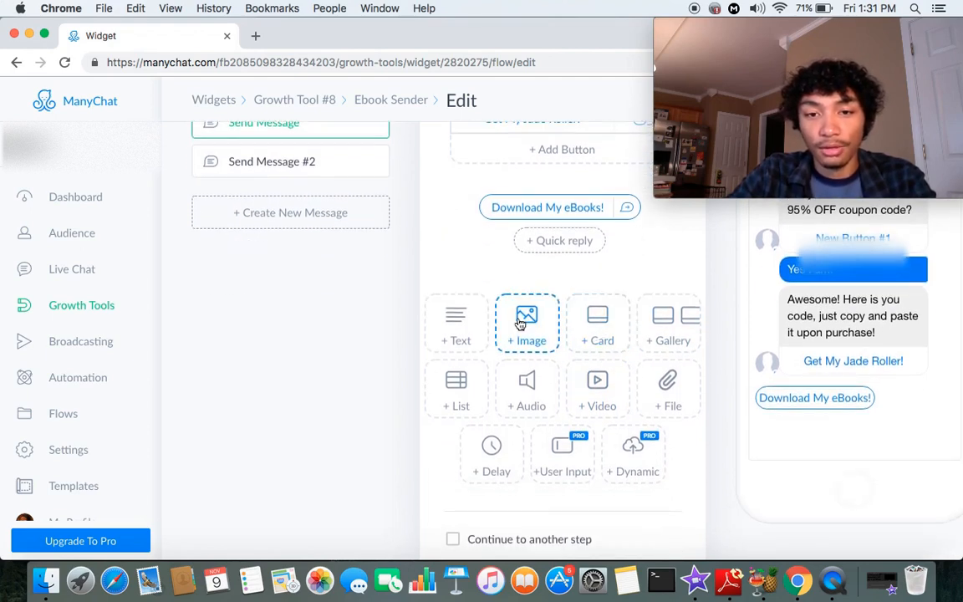
scroll(520, 324, down, 1)
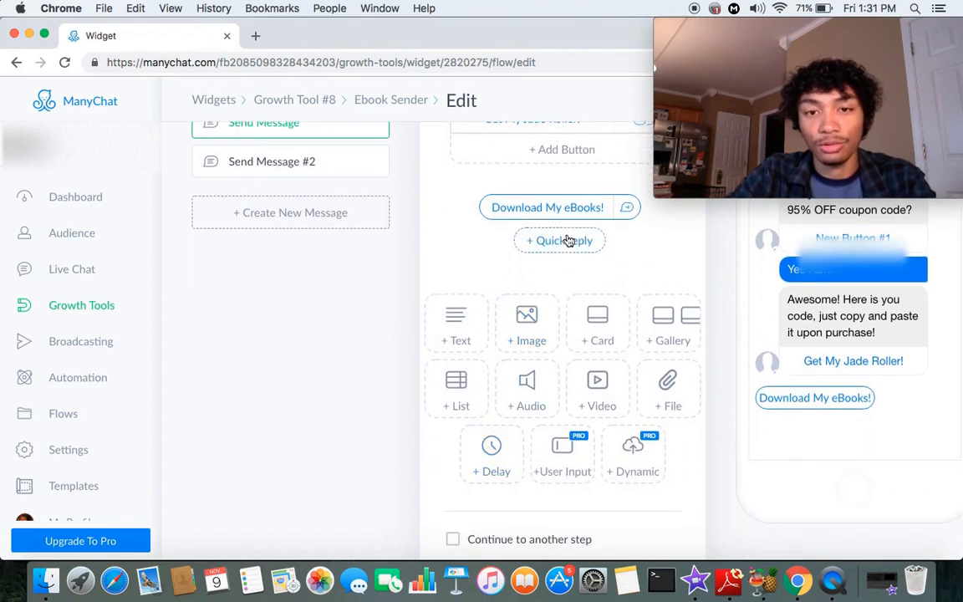
scroll(568, 241, up, 3)
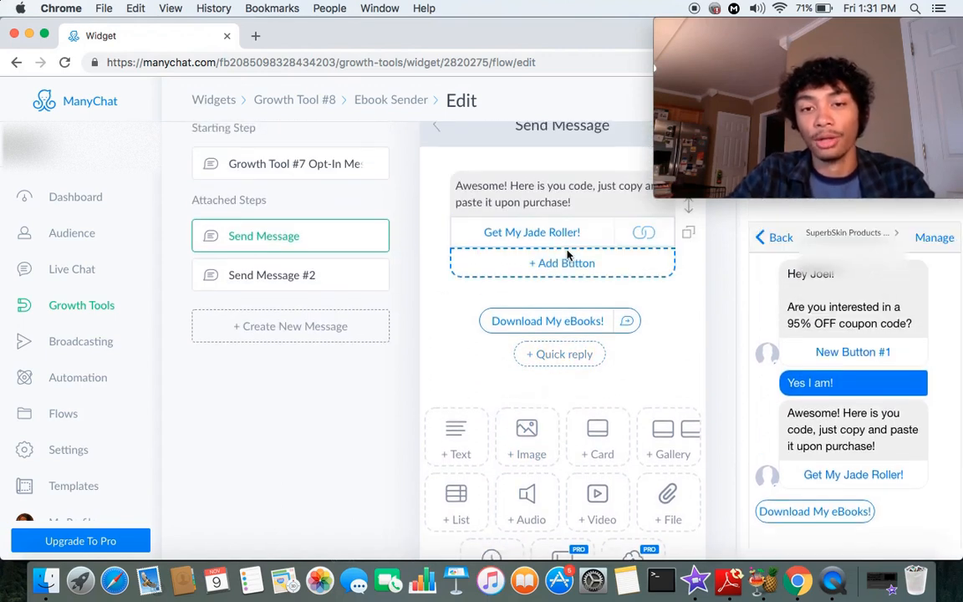
scroll(516, 399, down, 1)
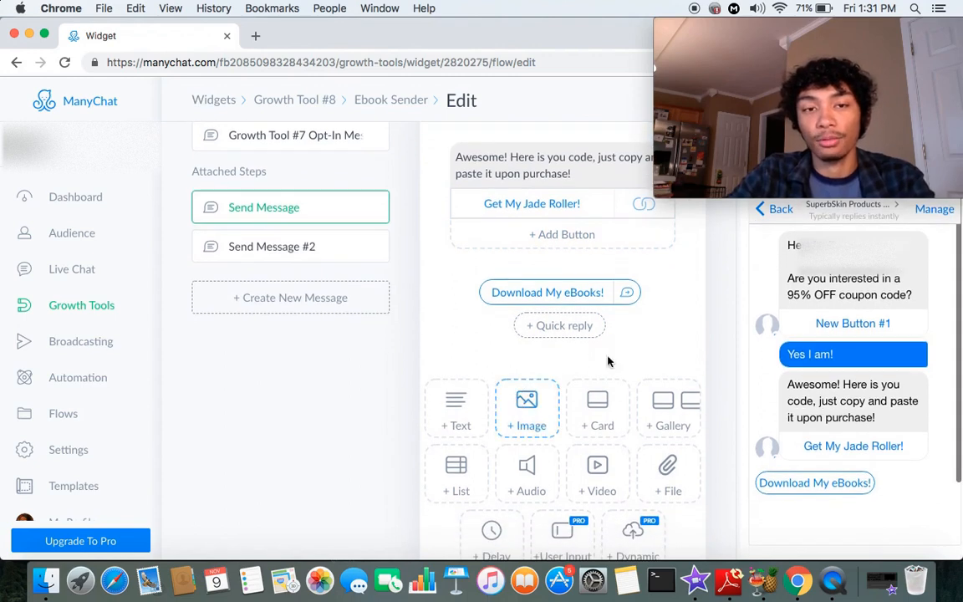
scroll(531, 475, down, 1)
drag(490, 522, 624, 238)
click(491, 506)
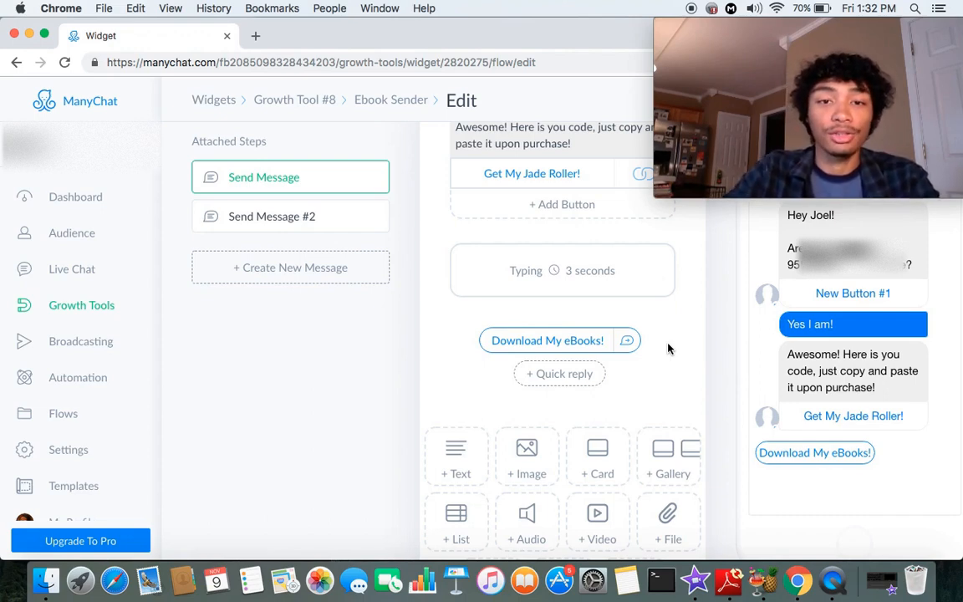
scroll(670, 330, up, 3)
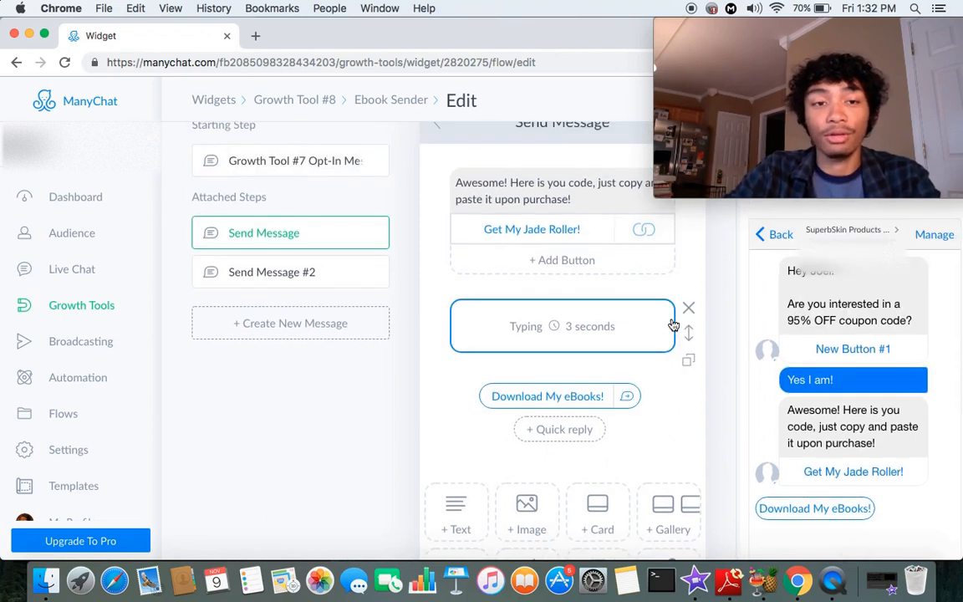